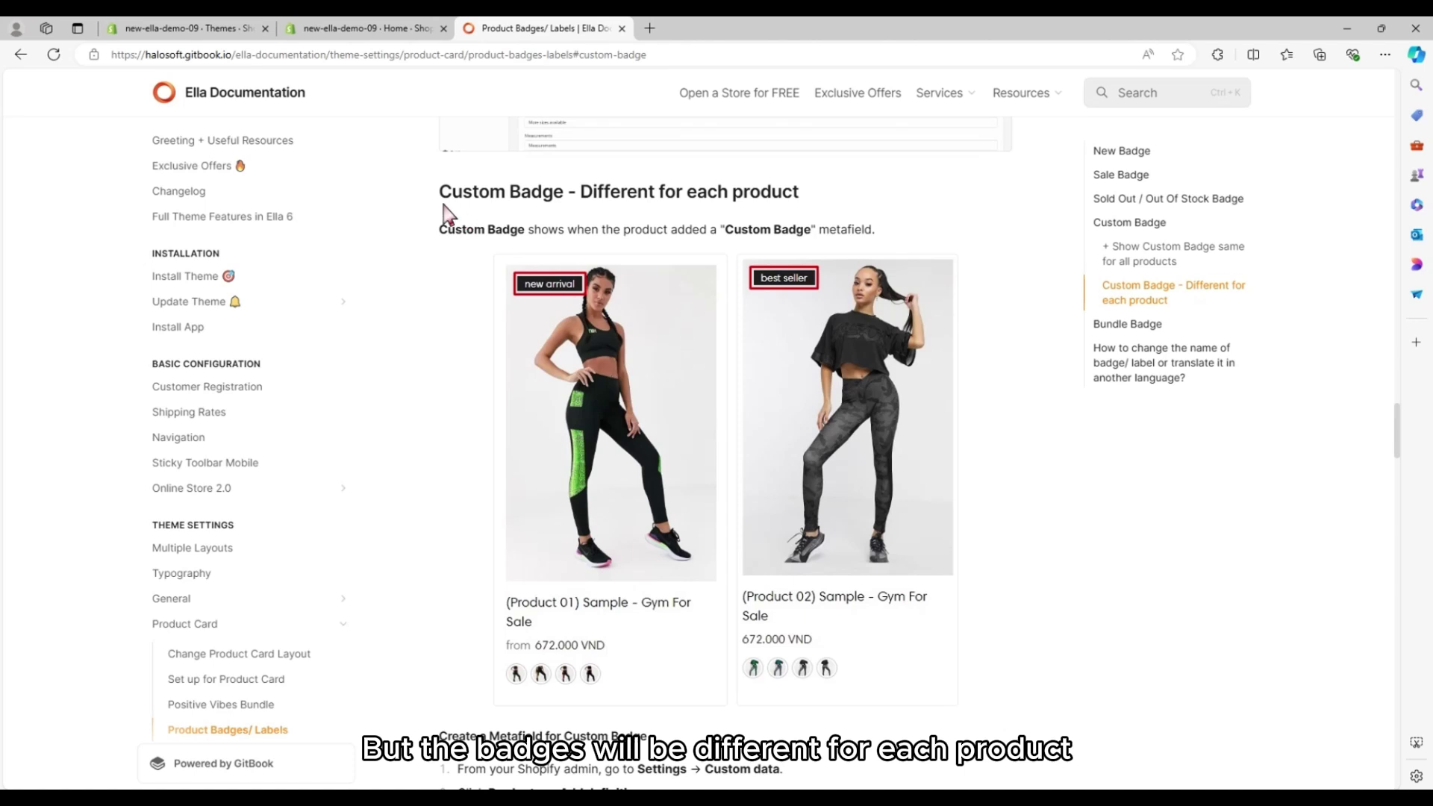
Review the Ella docs' 'Custom Badge - Different for each product' metafield instructions, then return to Shopify Themes.
drag(441, 194, 814, 203)
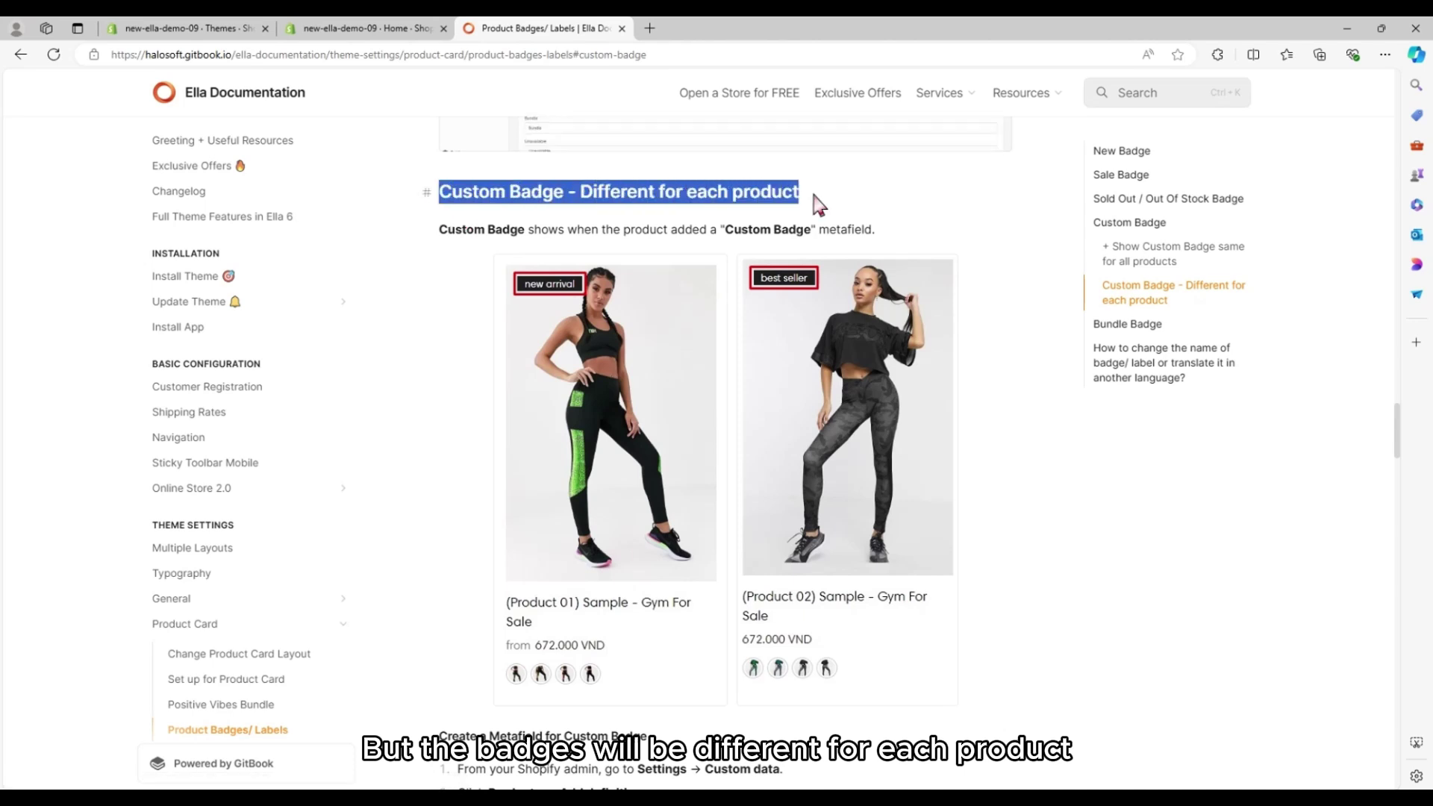
click(815, 206)
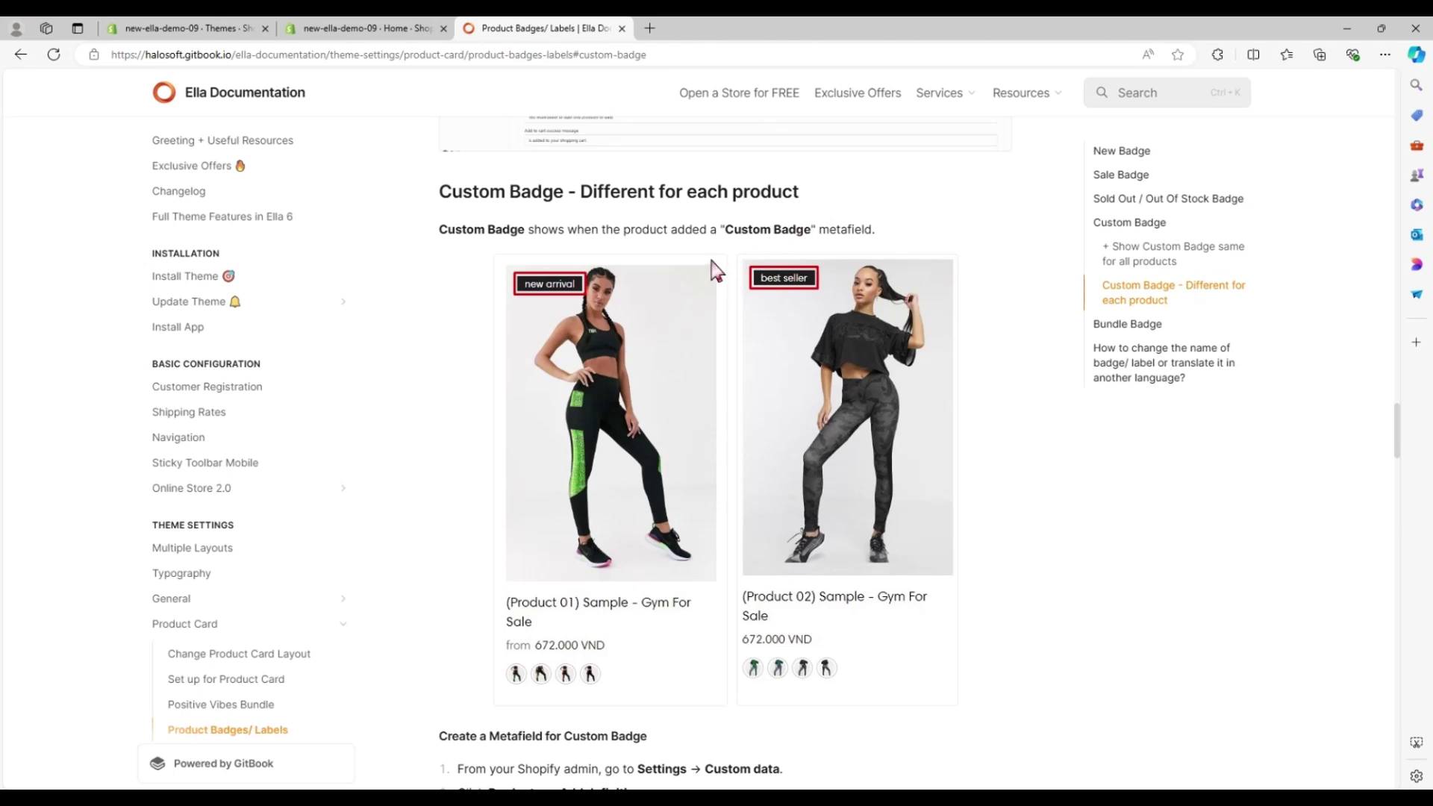
drag(670, 230, 871, 229)
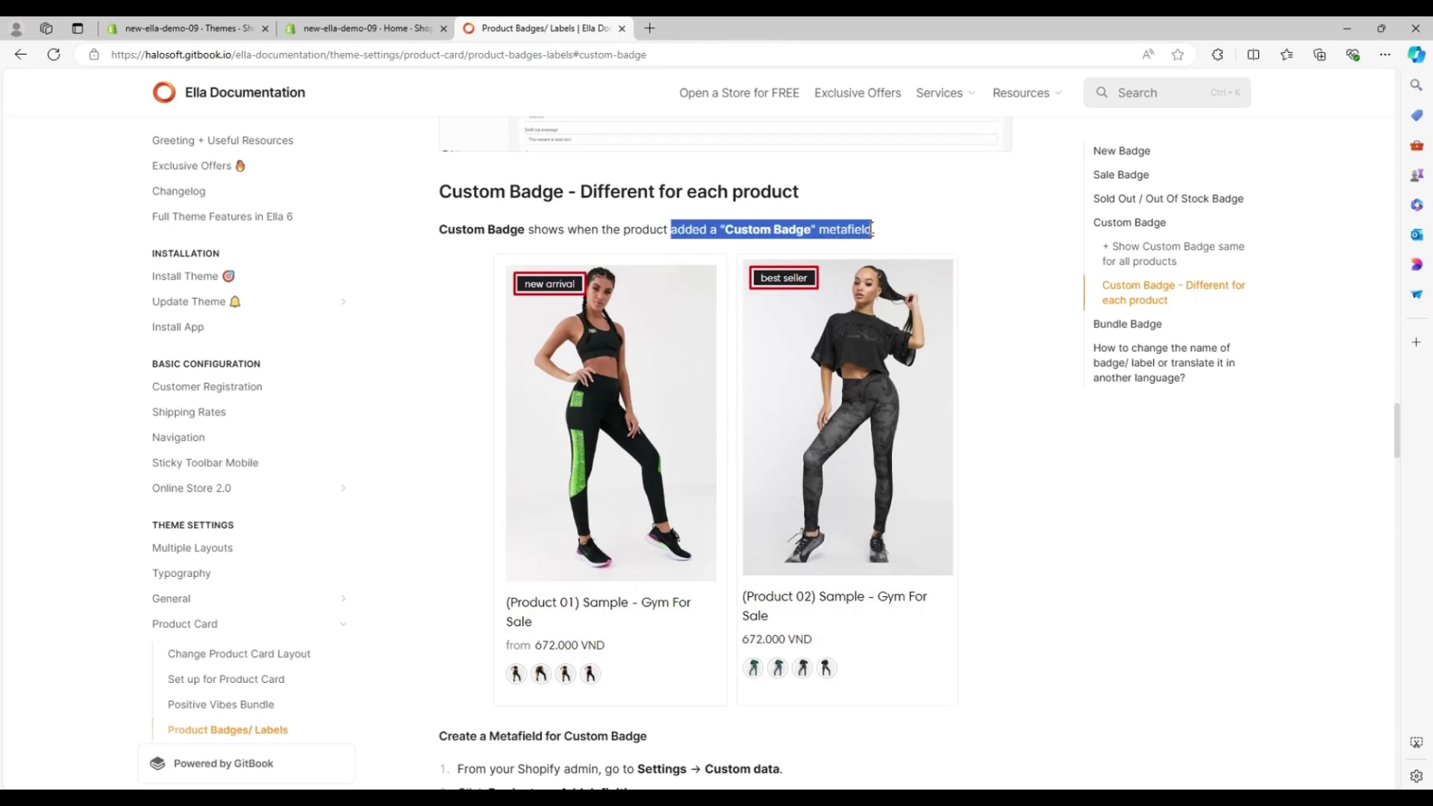
click(858, 234)
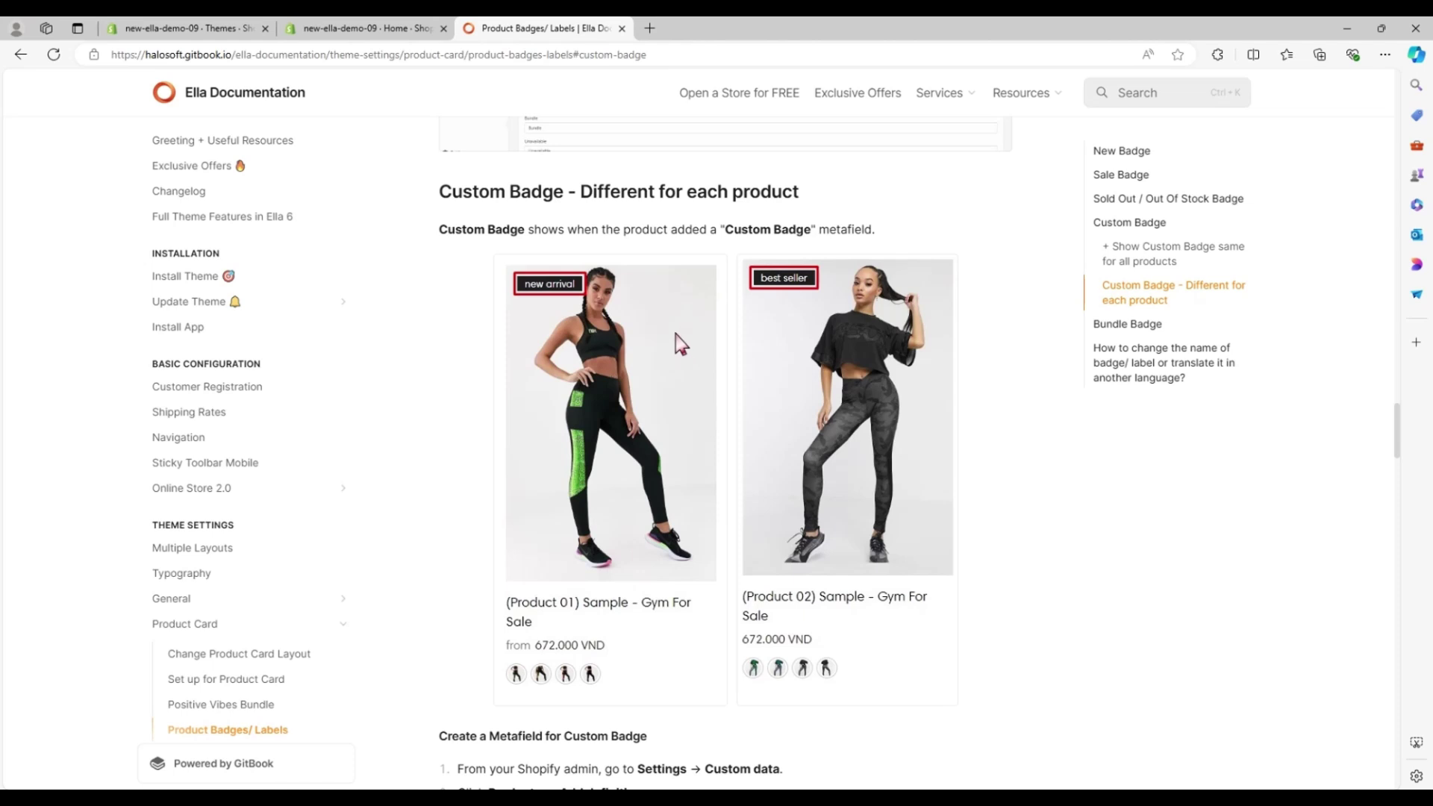
click(207, 29)
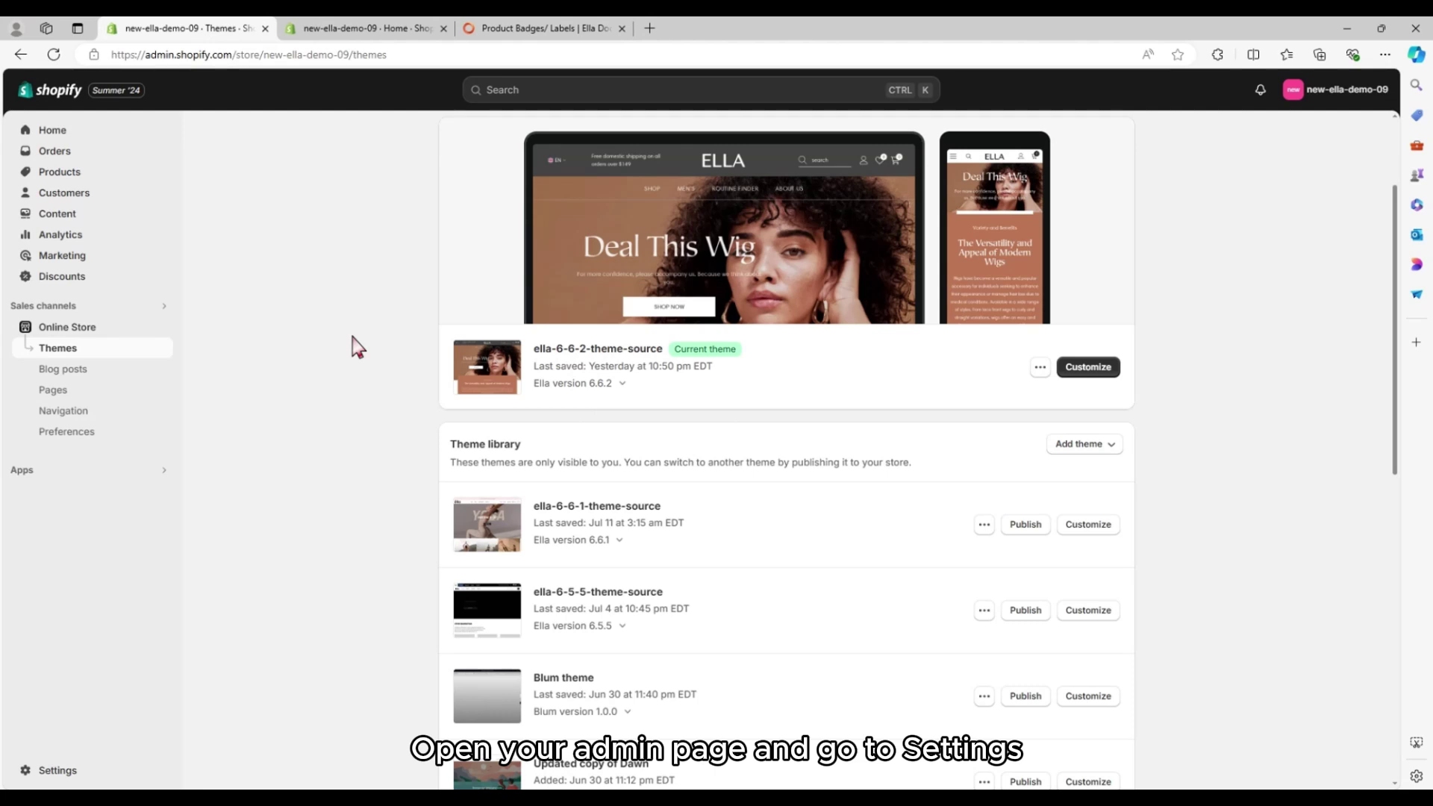
Go to Settings > Custom data > Products to see the product metafield definitions.
click(94, 776)
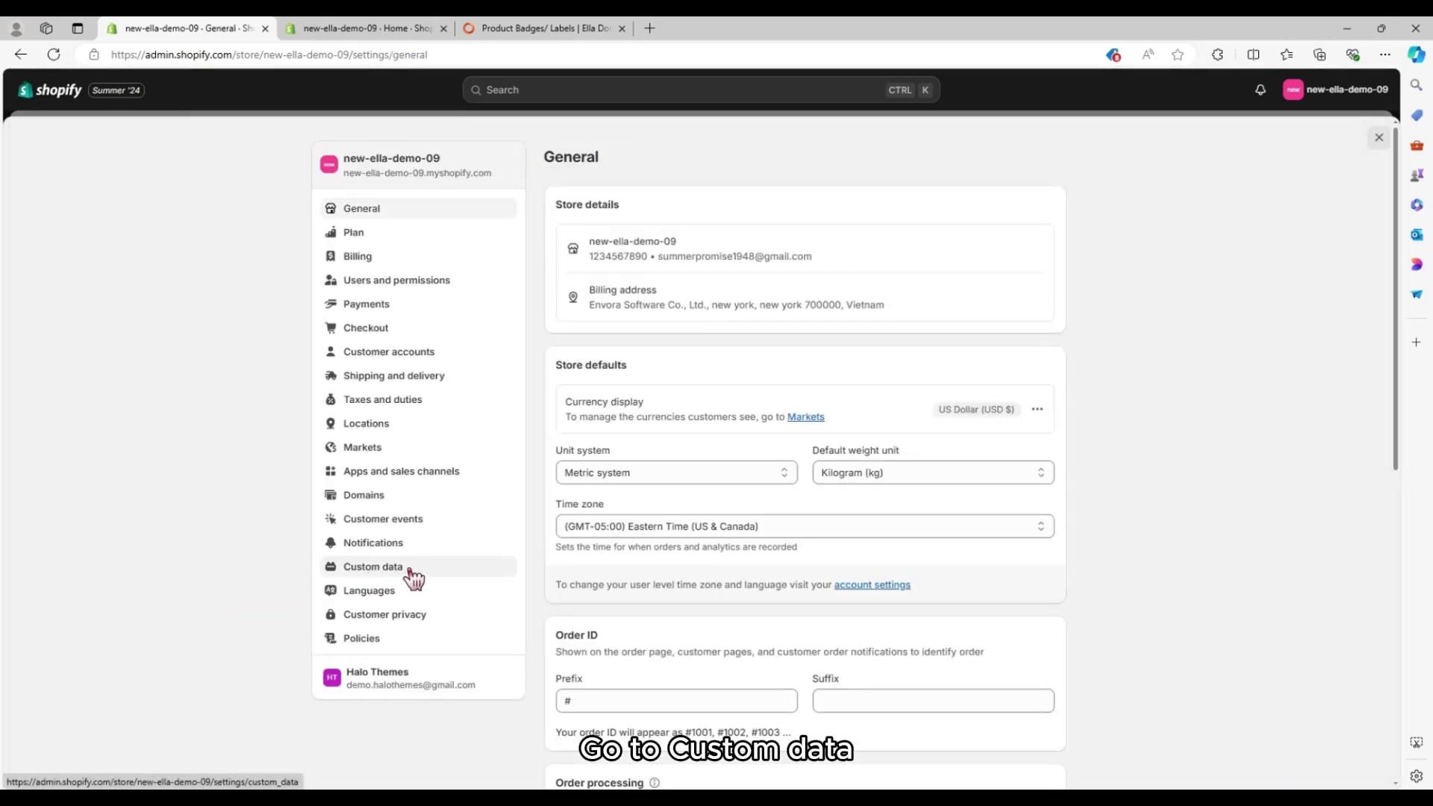
click(415, 571)
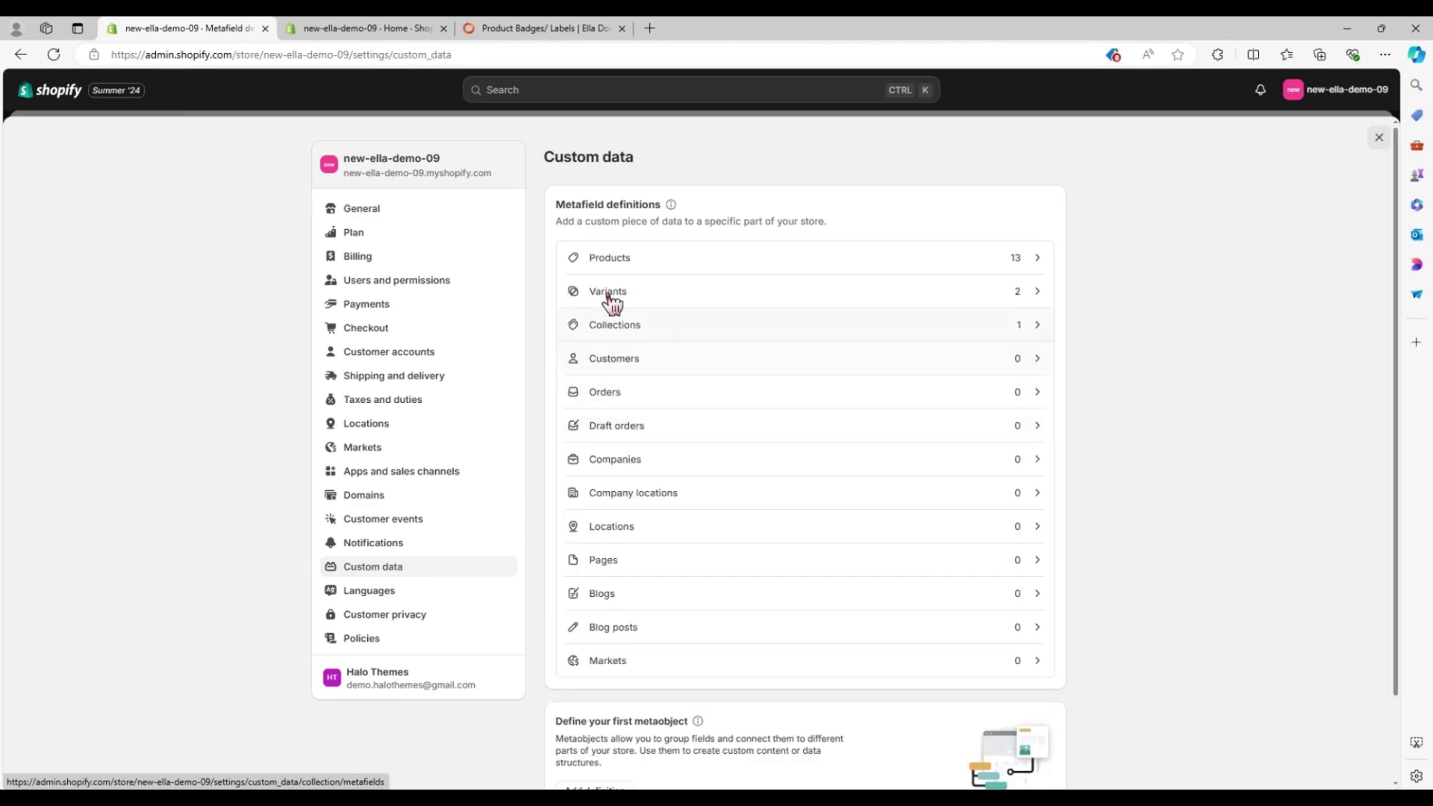
click(635, 274)
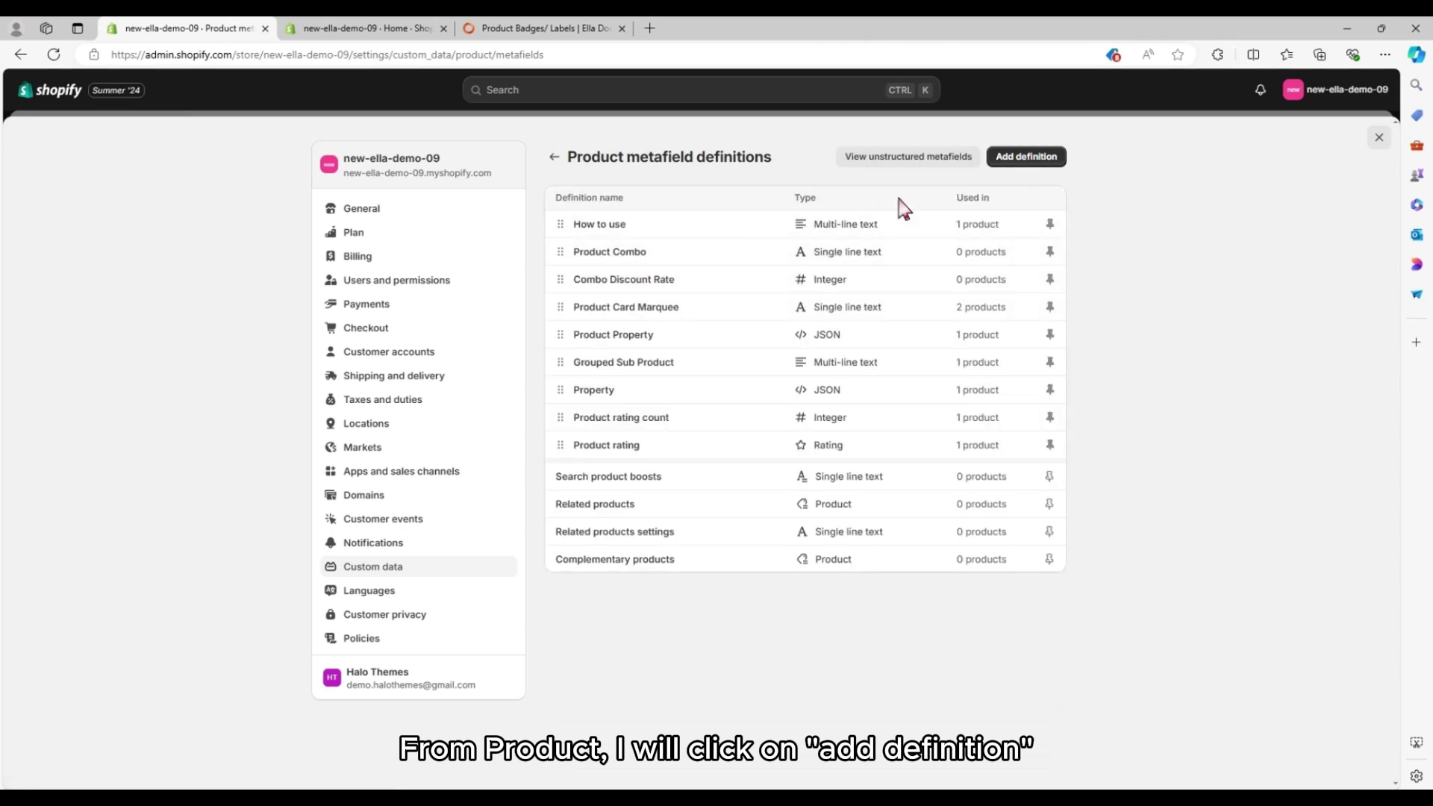
Add and save a Single line text product metafield named 'Custom Badge' (custom.custom_badge).
click(1021, 170)
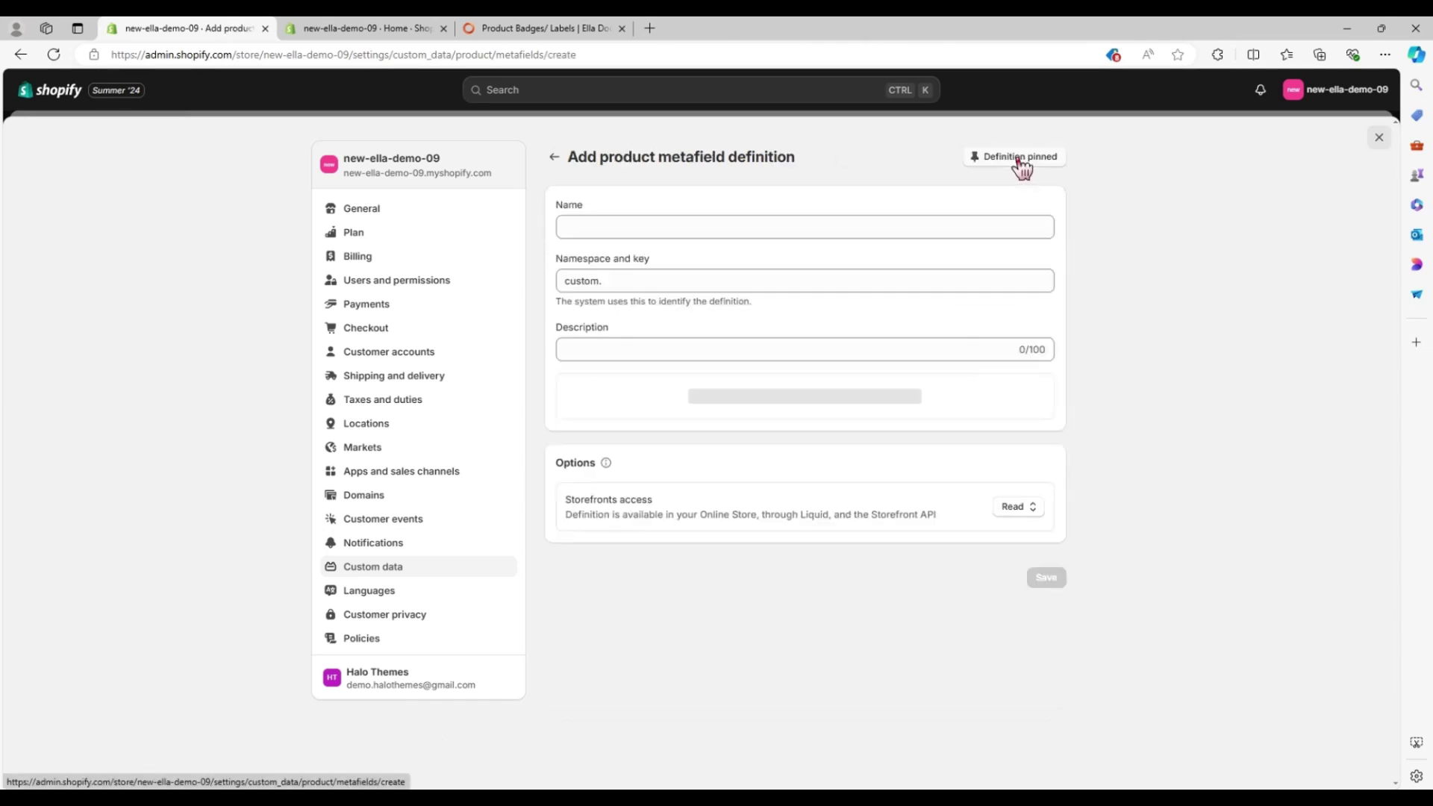
click(590, 233)
text(Custom Badge)
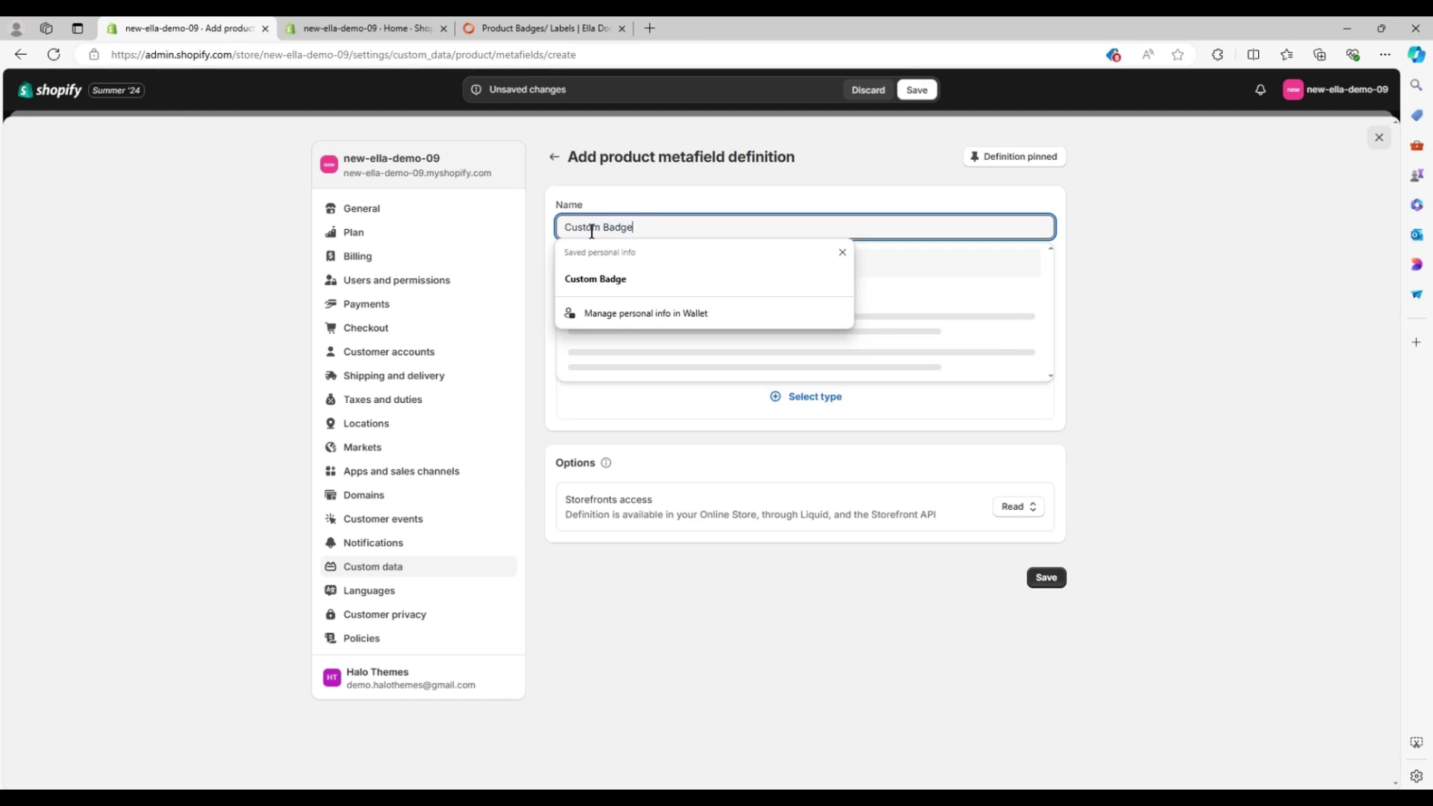
click(882, 590)
click(651, 353)
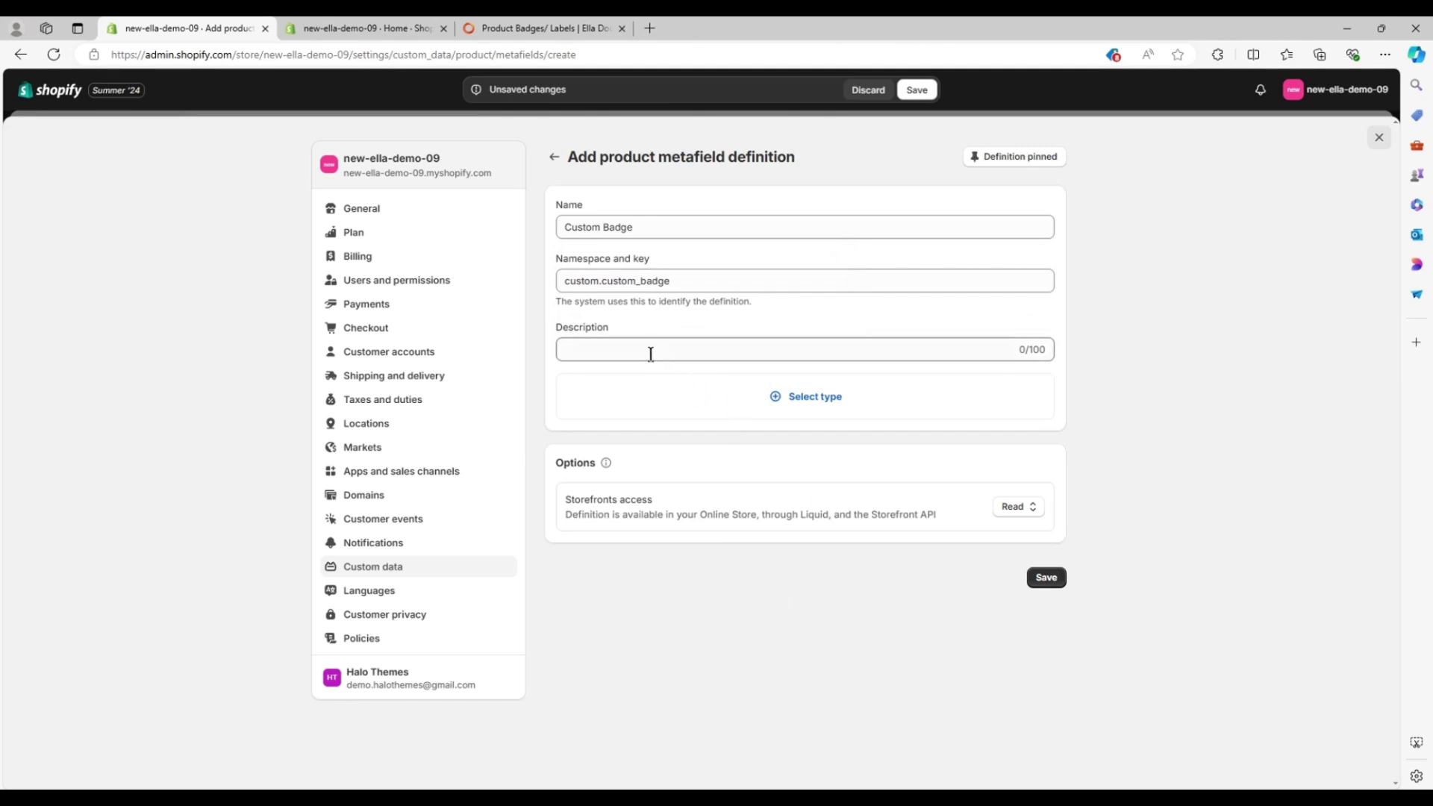
click(608, 288)
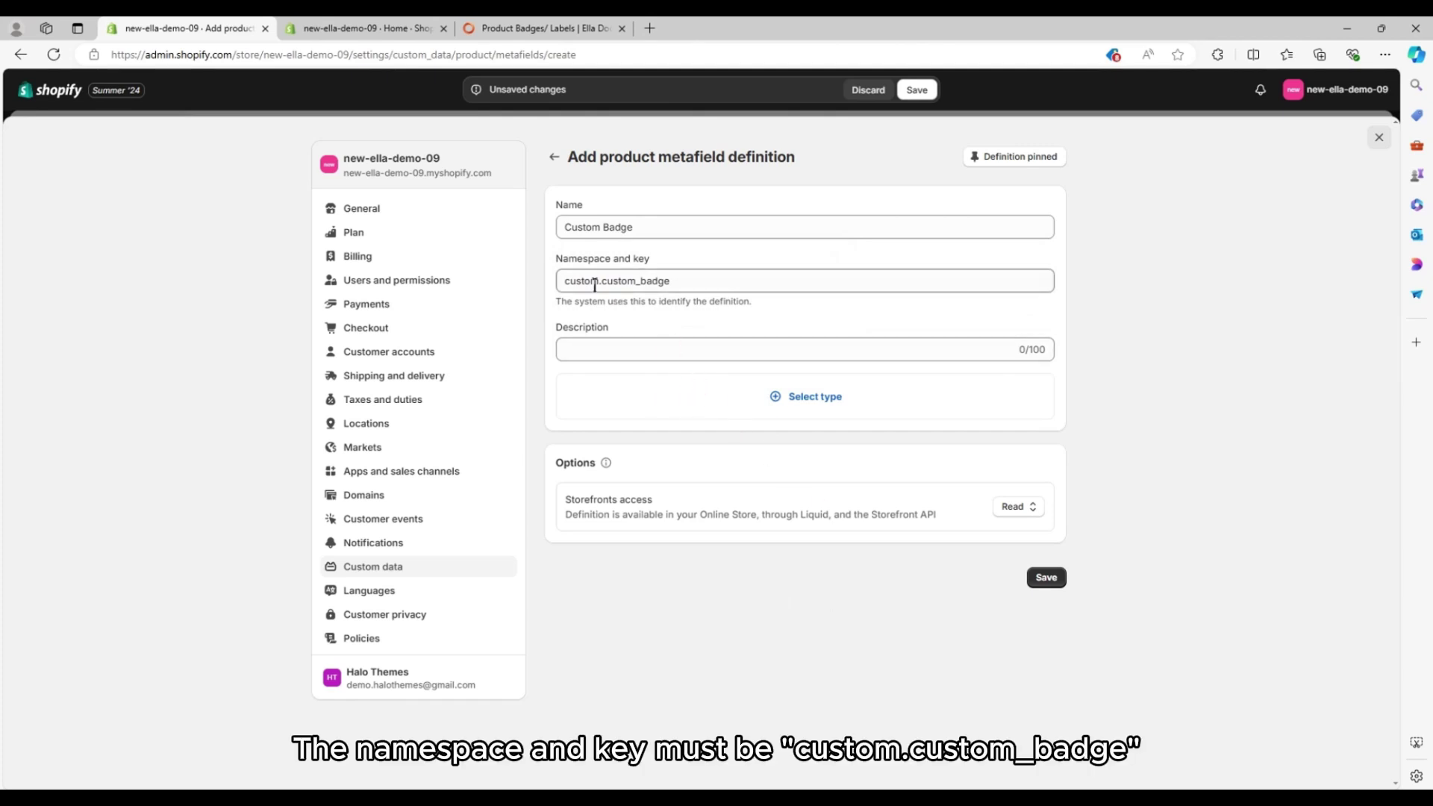
click(797, 403)
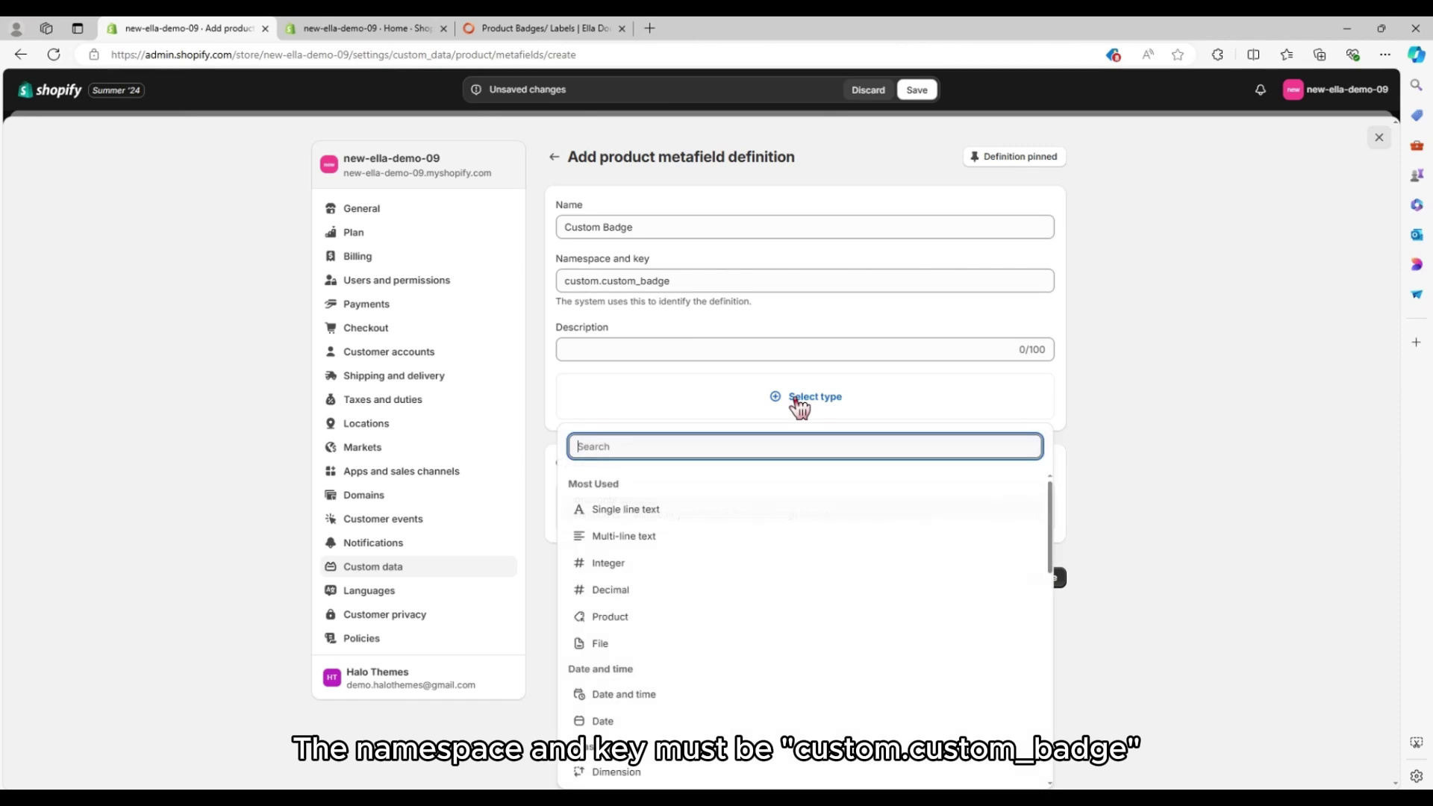
click(651, 515)
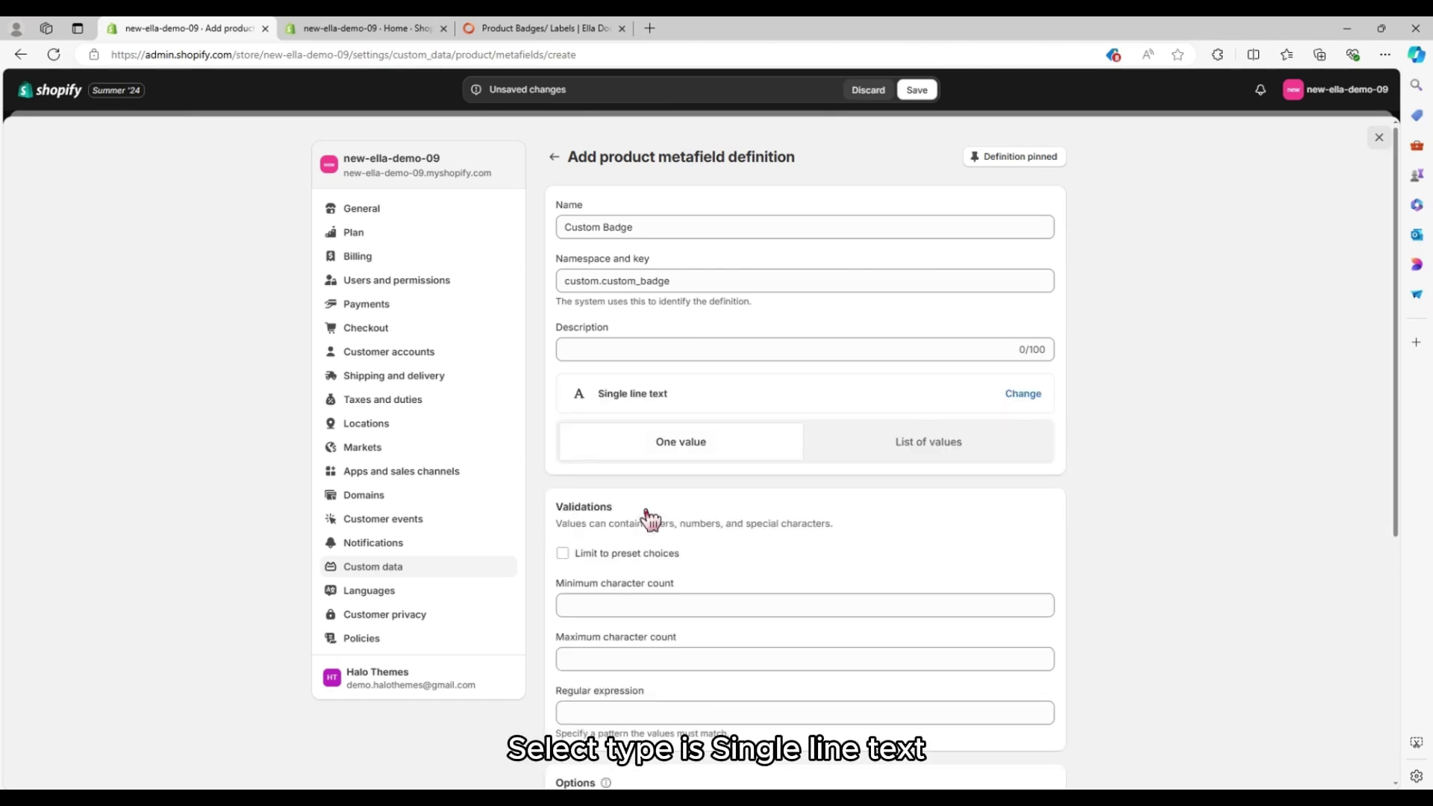
scroll(836, 519, down, 5)
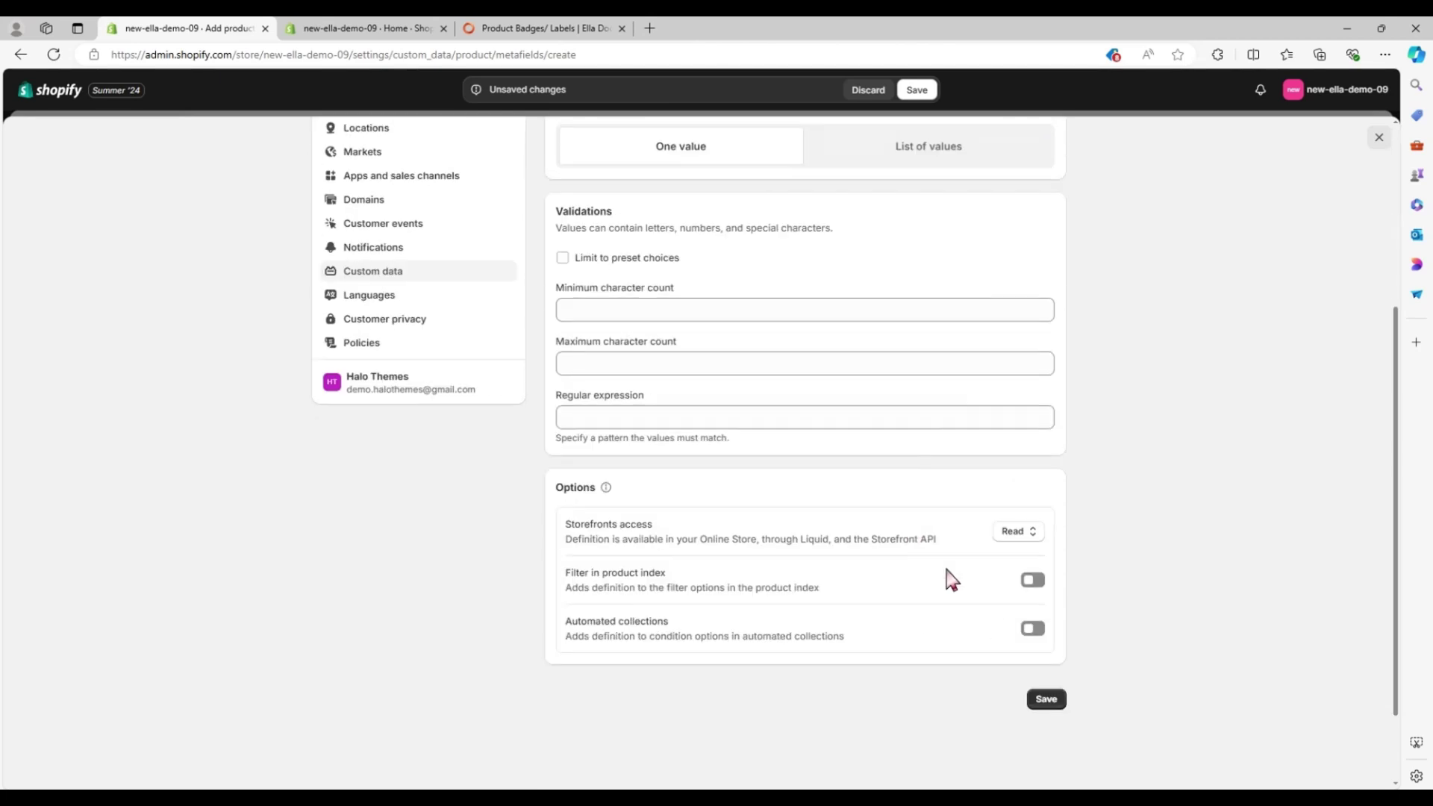
click(1047, 599)
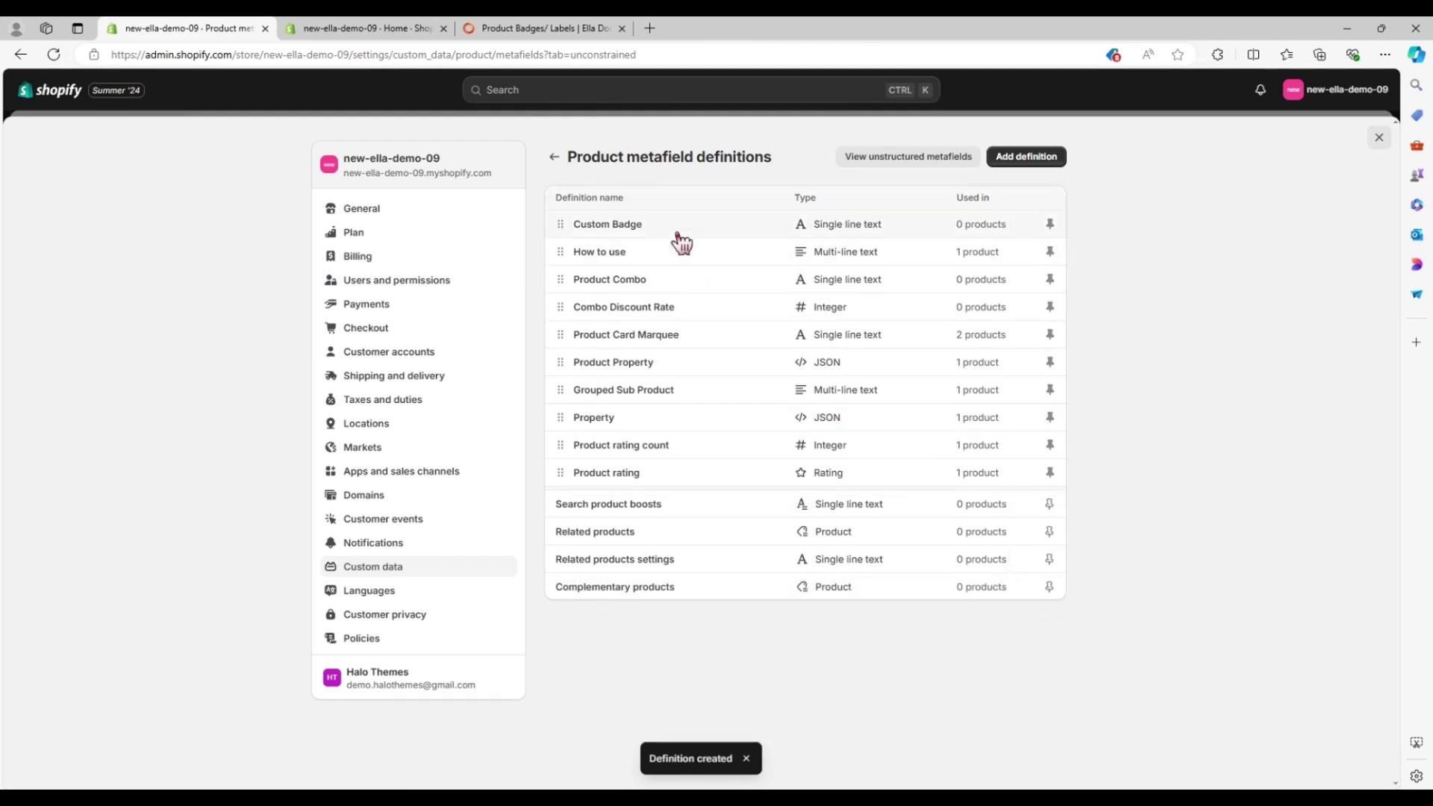
From the admin home, open Products and search 'test' to list the Test - Custom badge products.
click(387, 28)
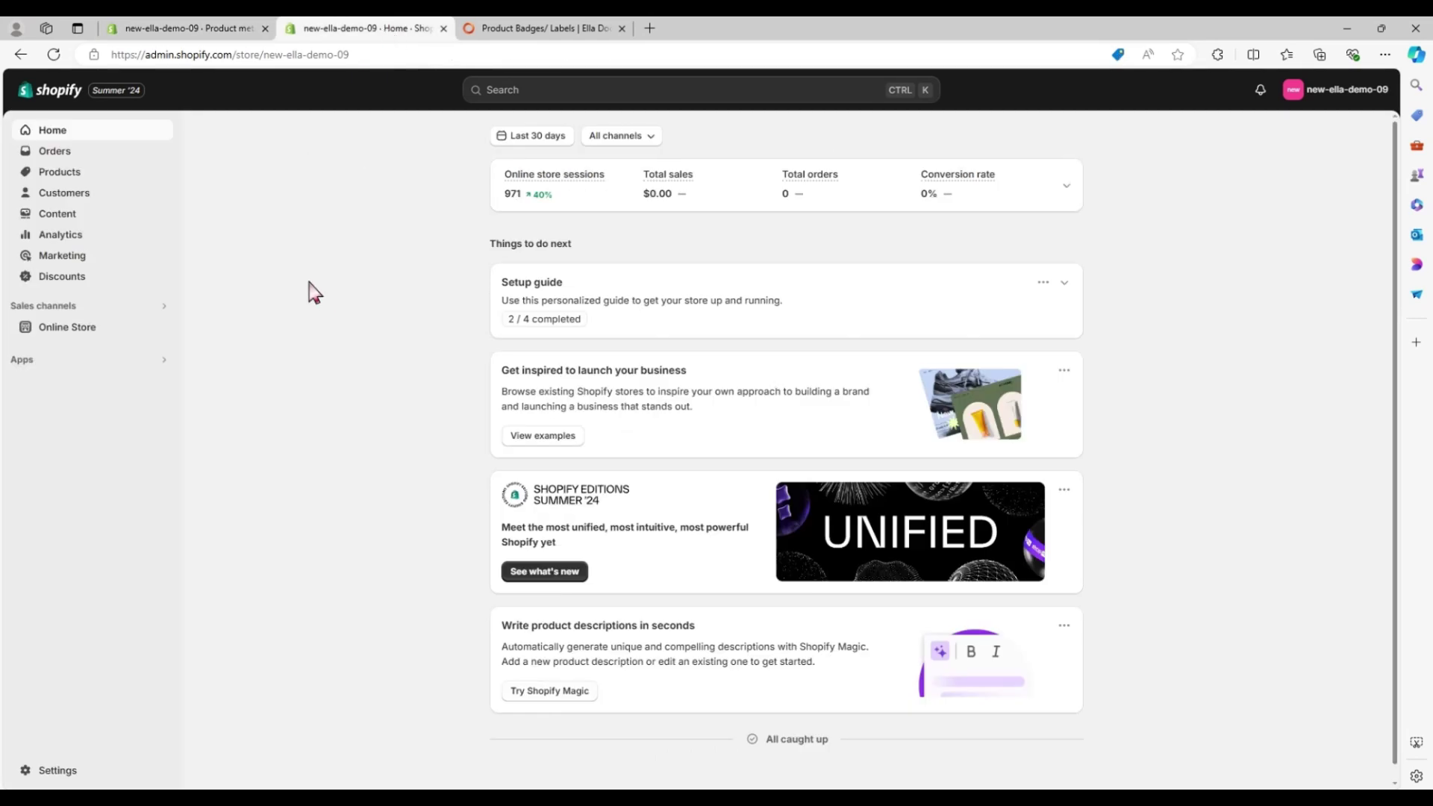
click(86, 184)
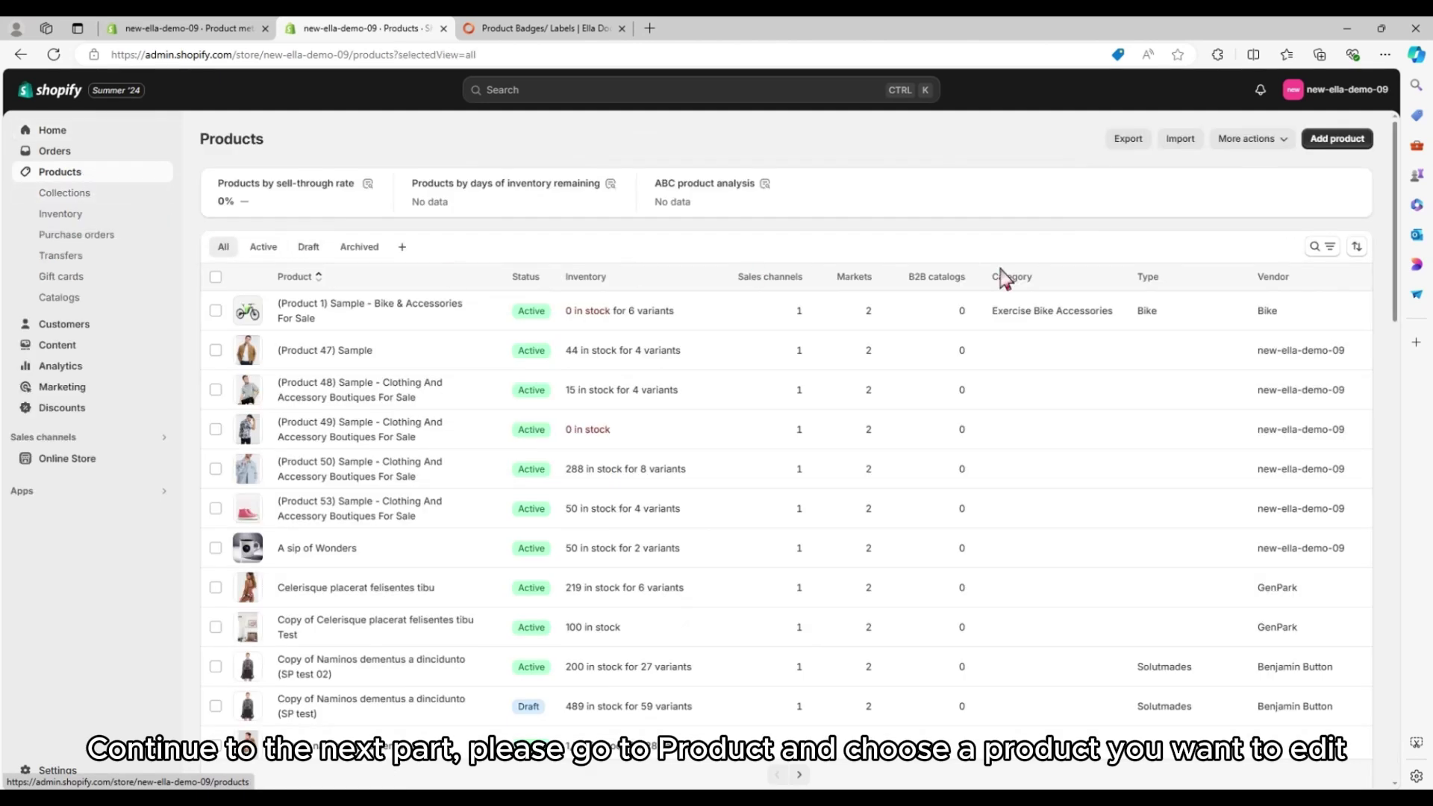
click(1315, 246)
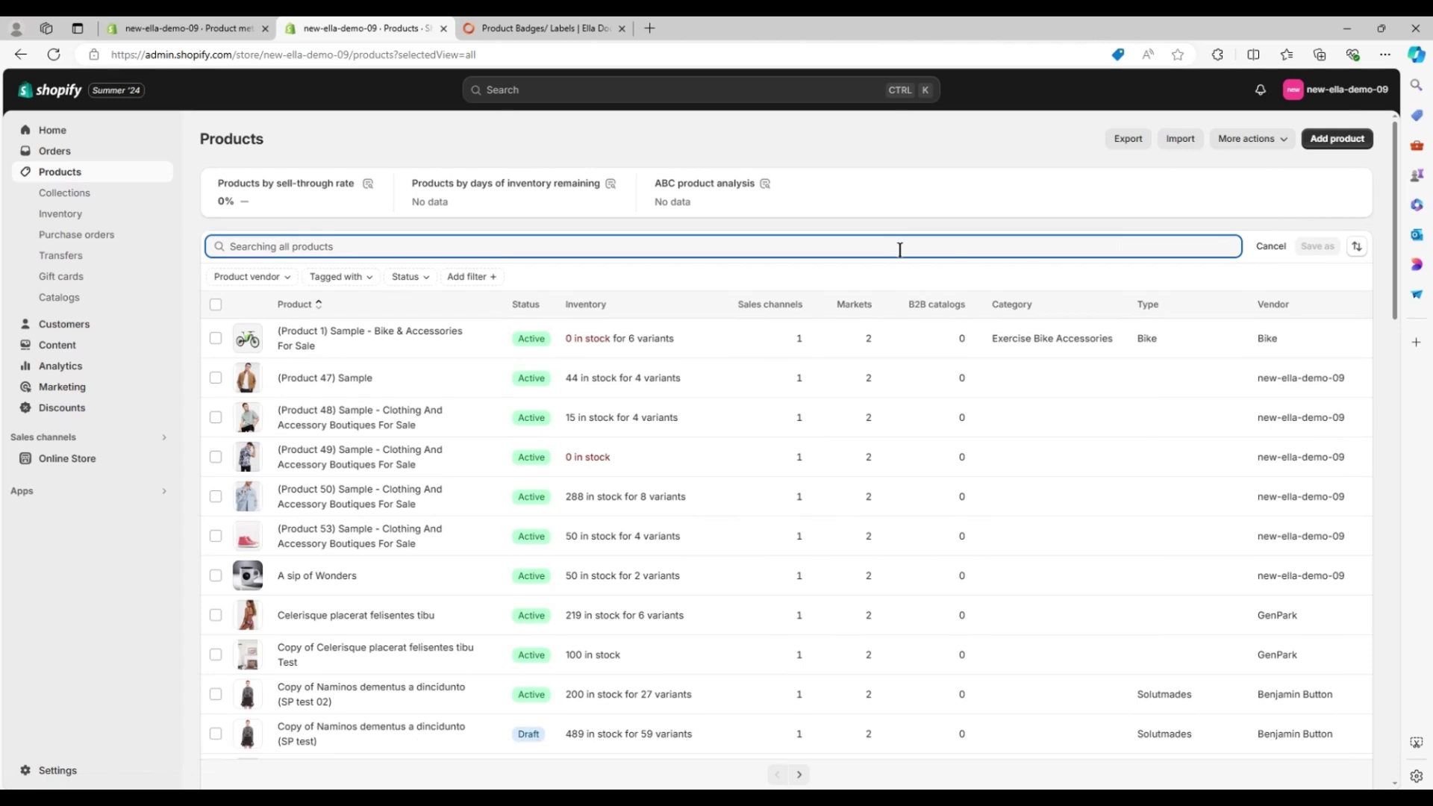
text(test - custom)
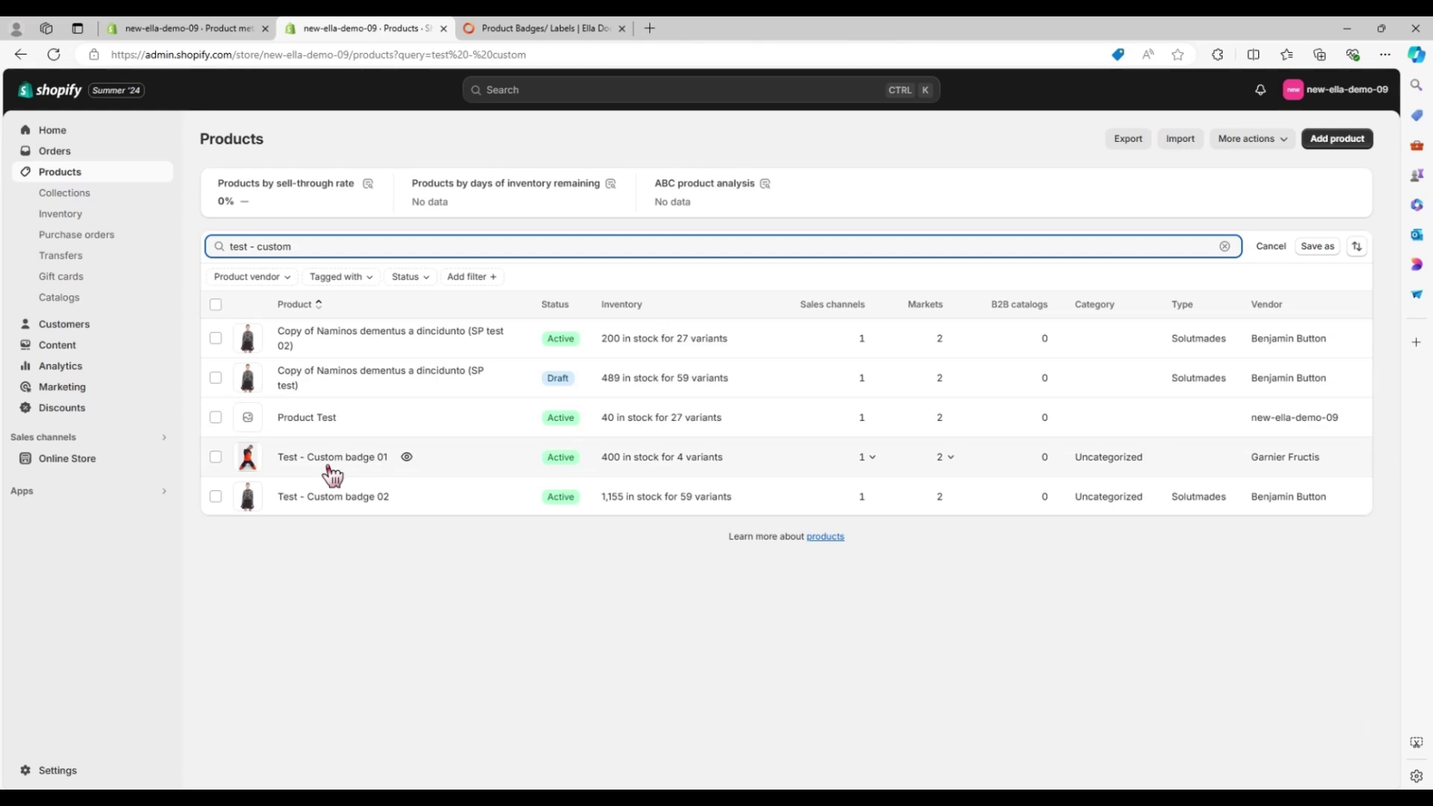
Open Test - Custom badge 01 and add the existing 'label' tag beside 'womens'.
click(335, 461)
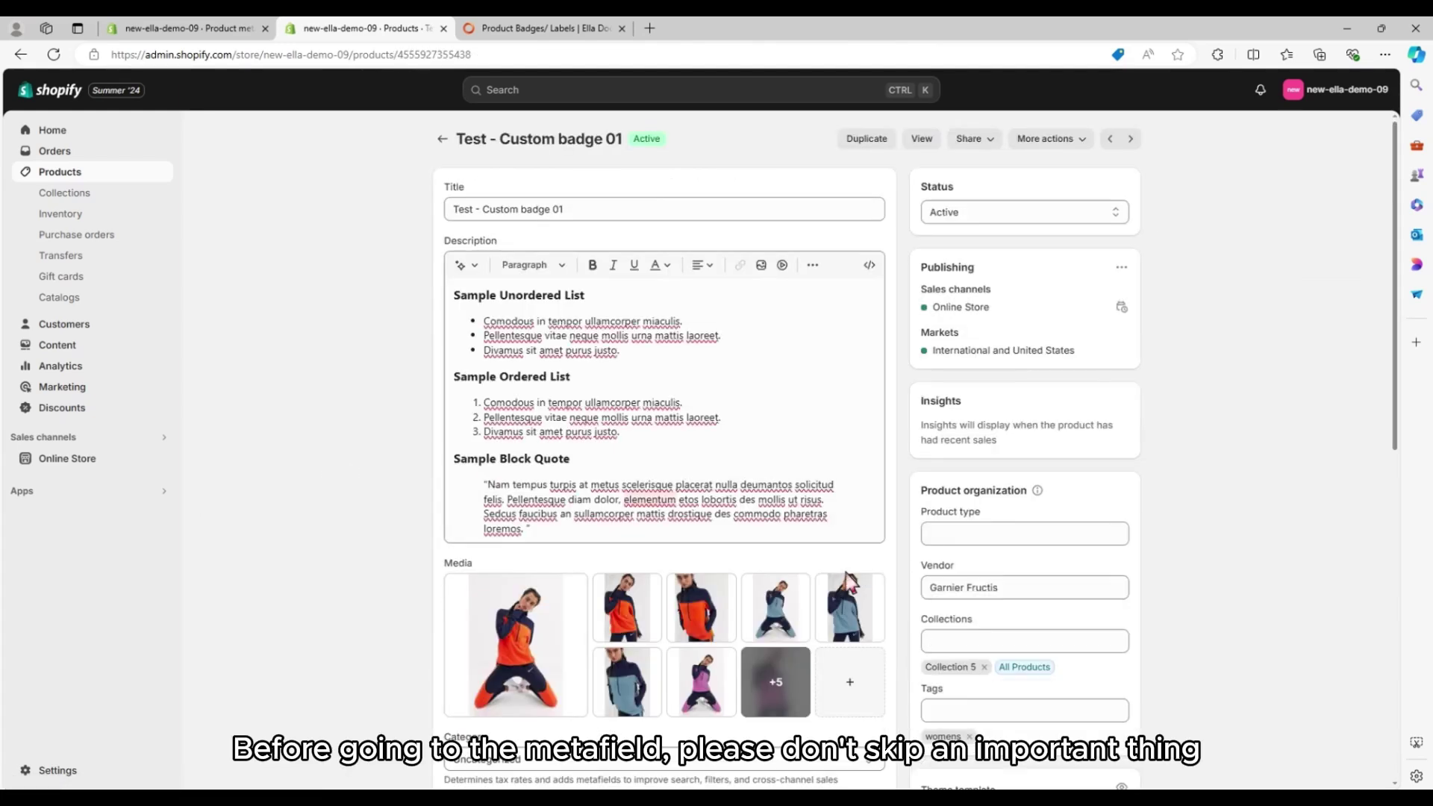
scroll(846, 573, down, 3)
scroll(849, 579, down, 1)
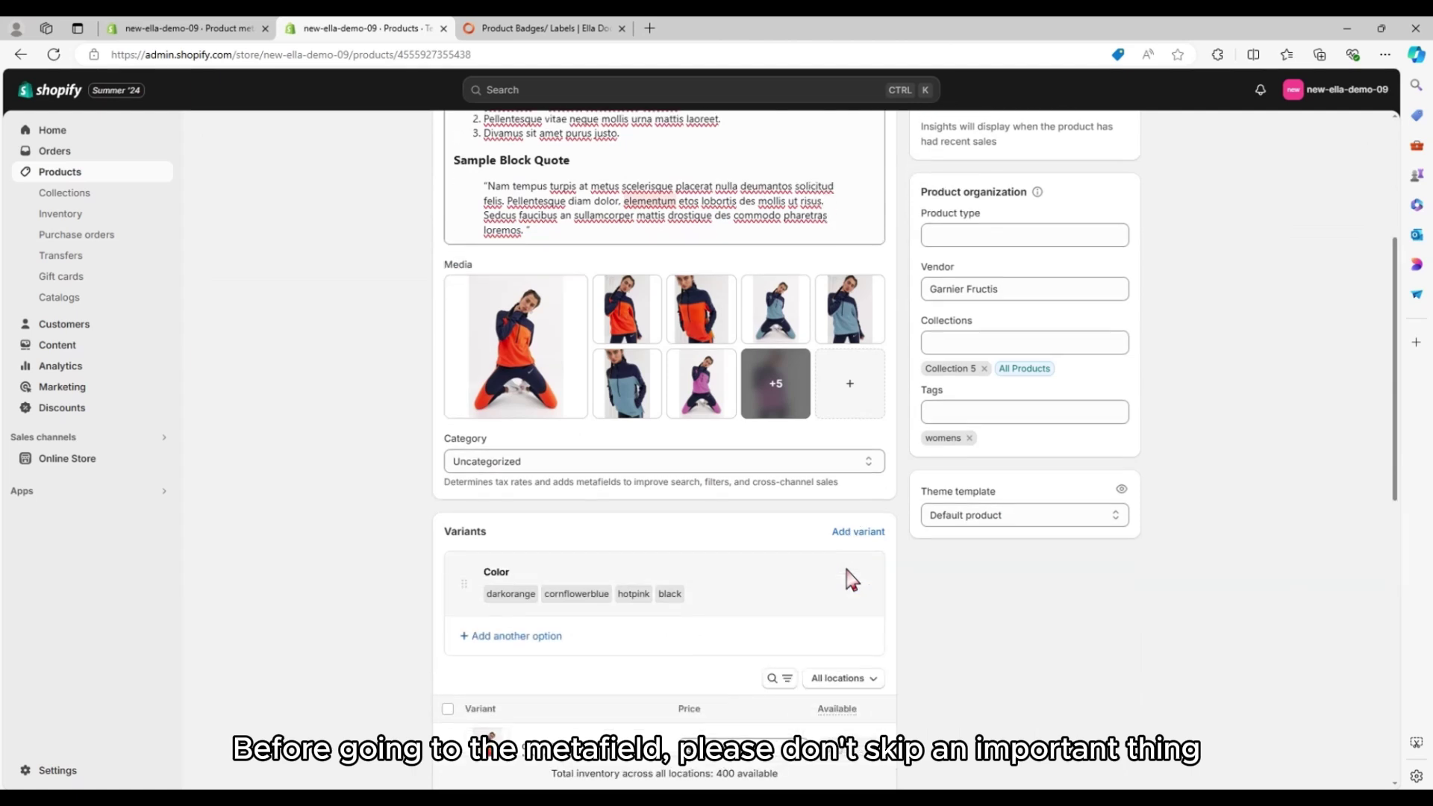
click(938, 411)
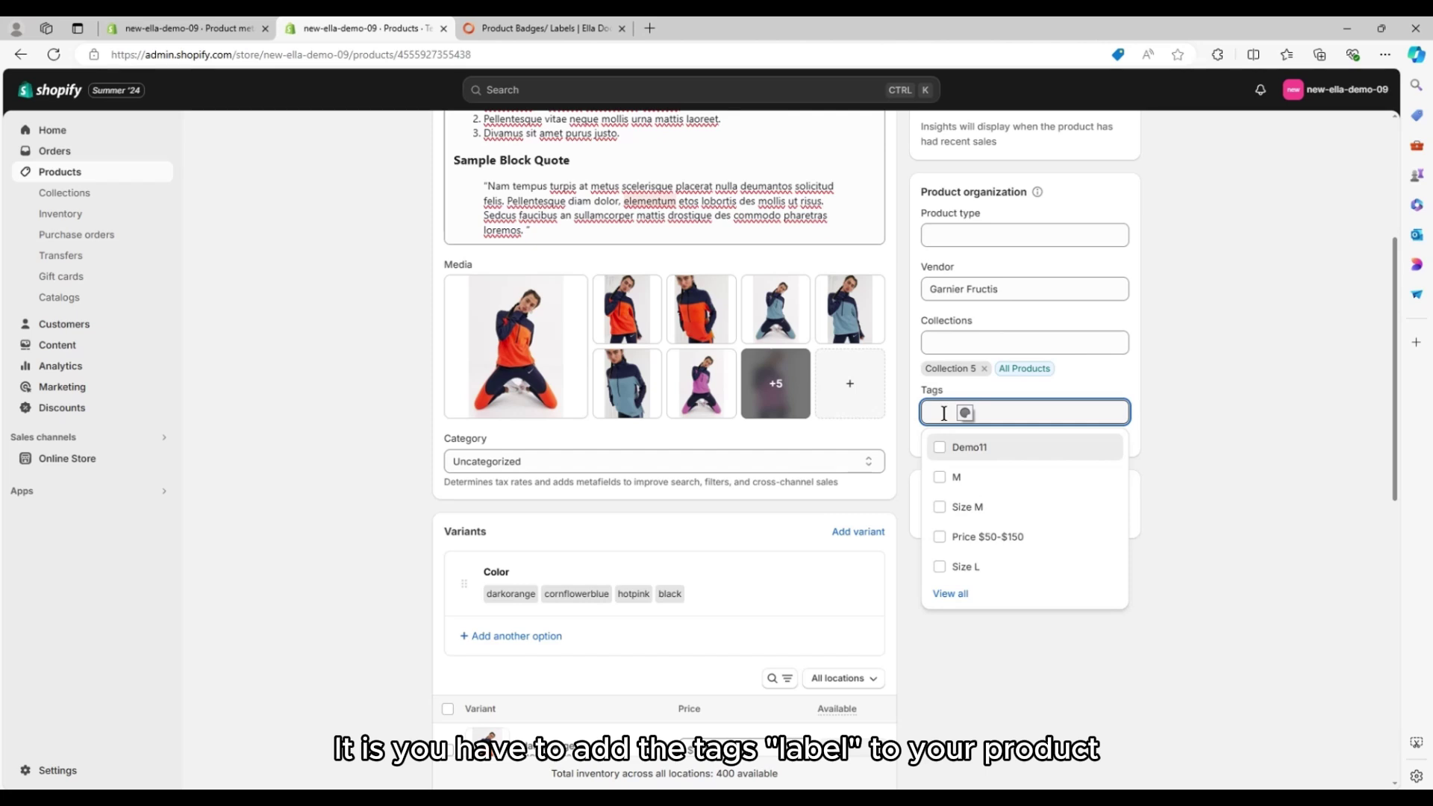
text(label)
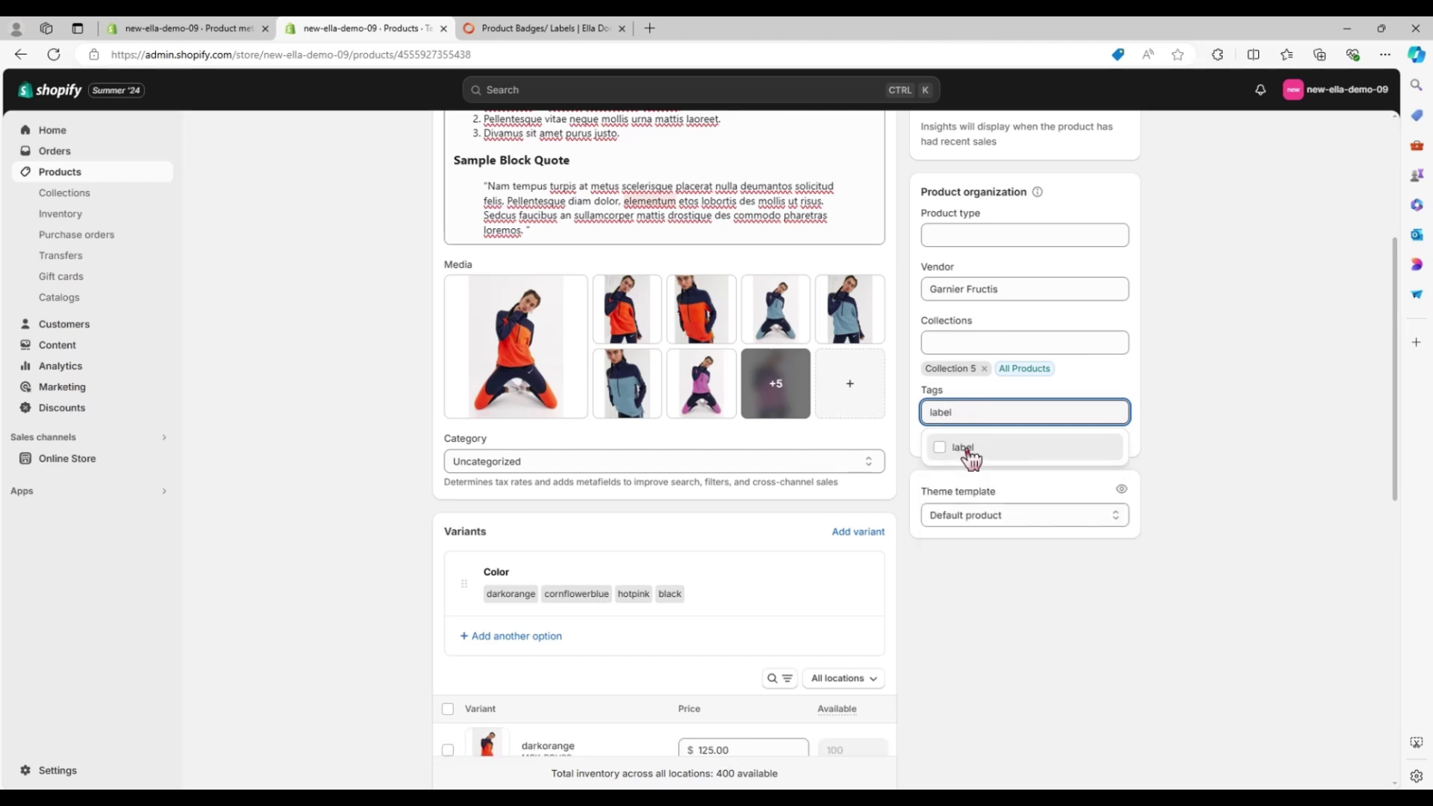
click(963, 449)
click(923, 587)
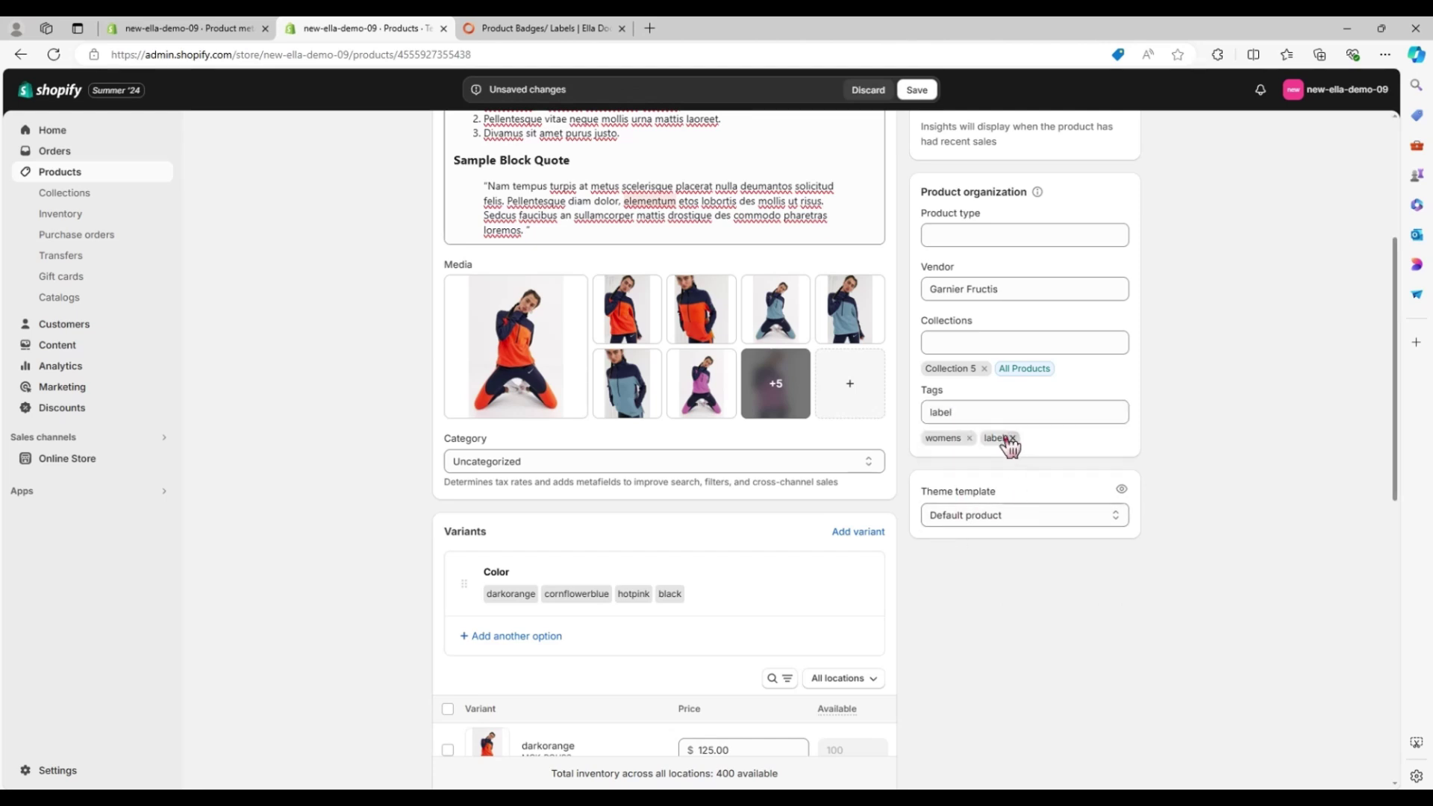
scroll(765, 642, down, 8)
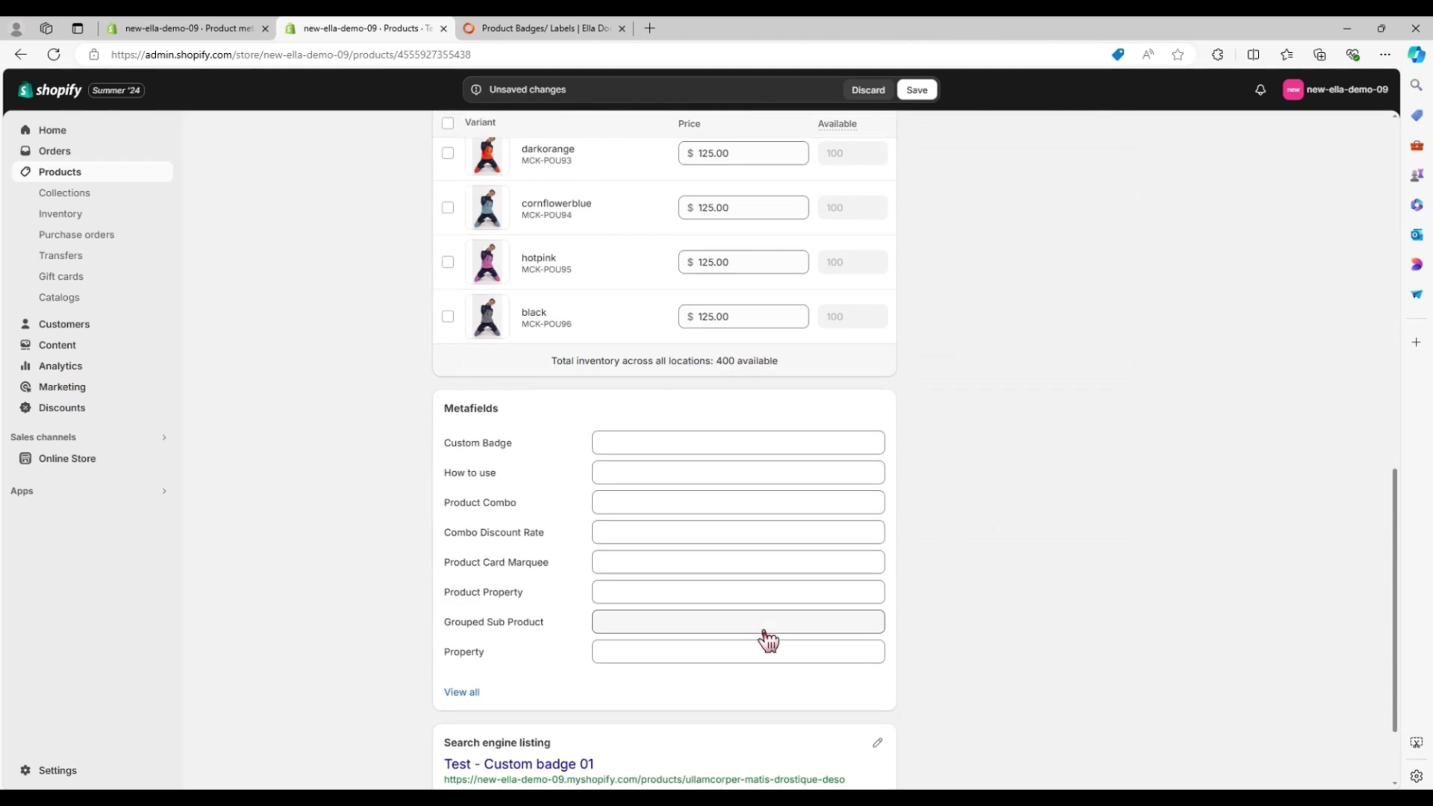
Enter 'Best seller' as the product's Custom Badge metafield and save.
click(511, 449)
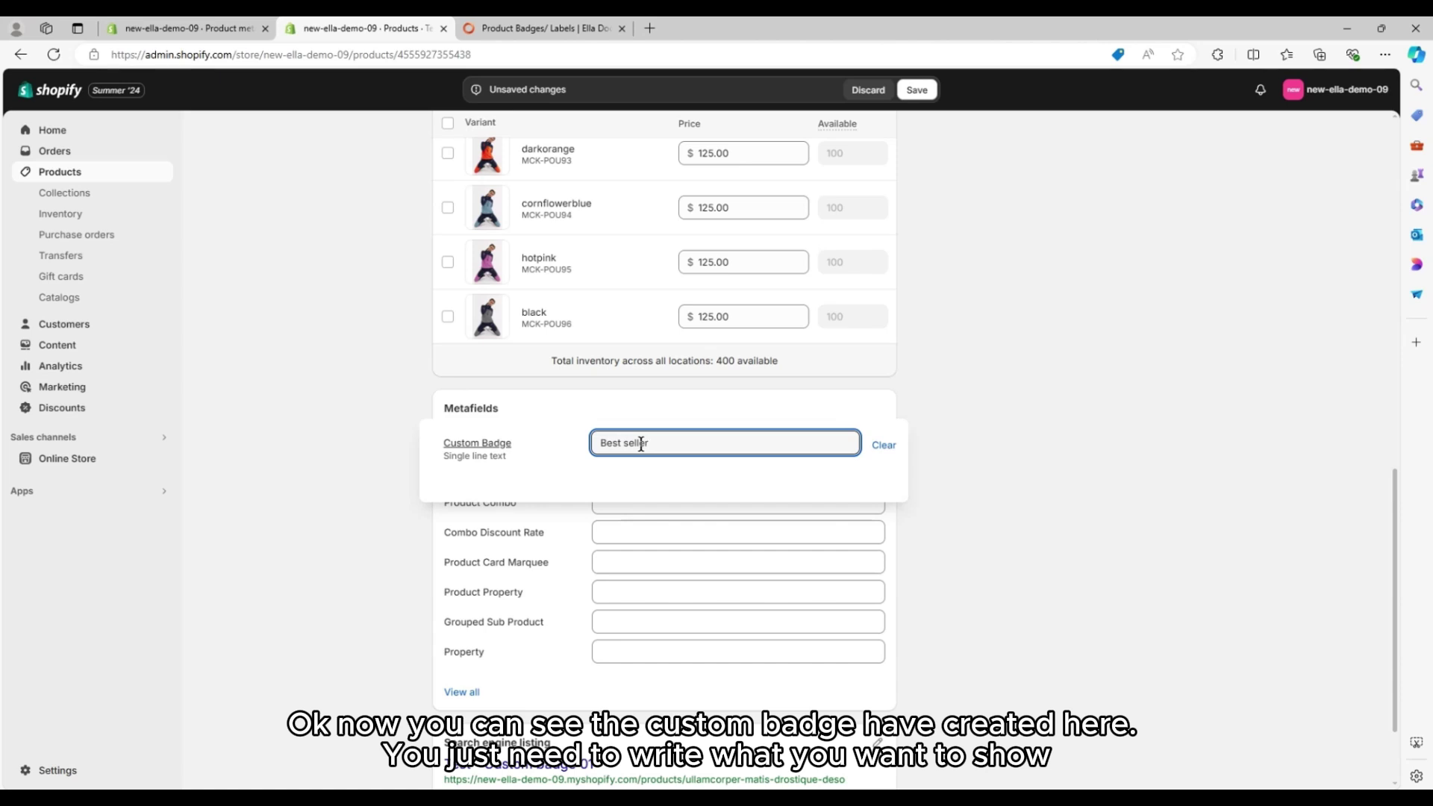
click(923, 528)
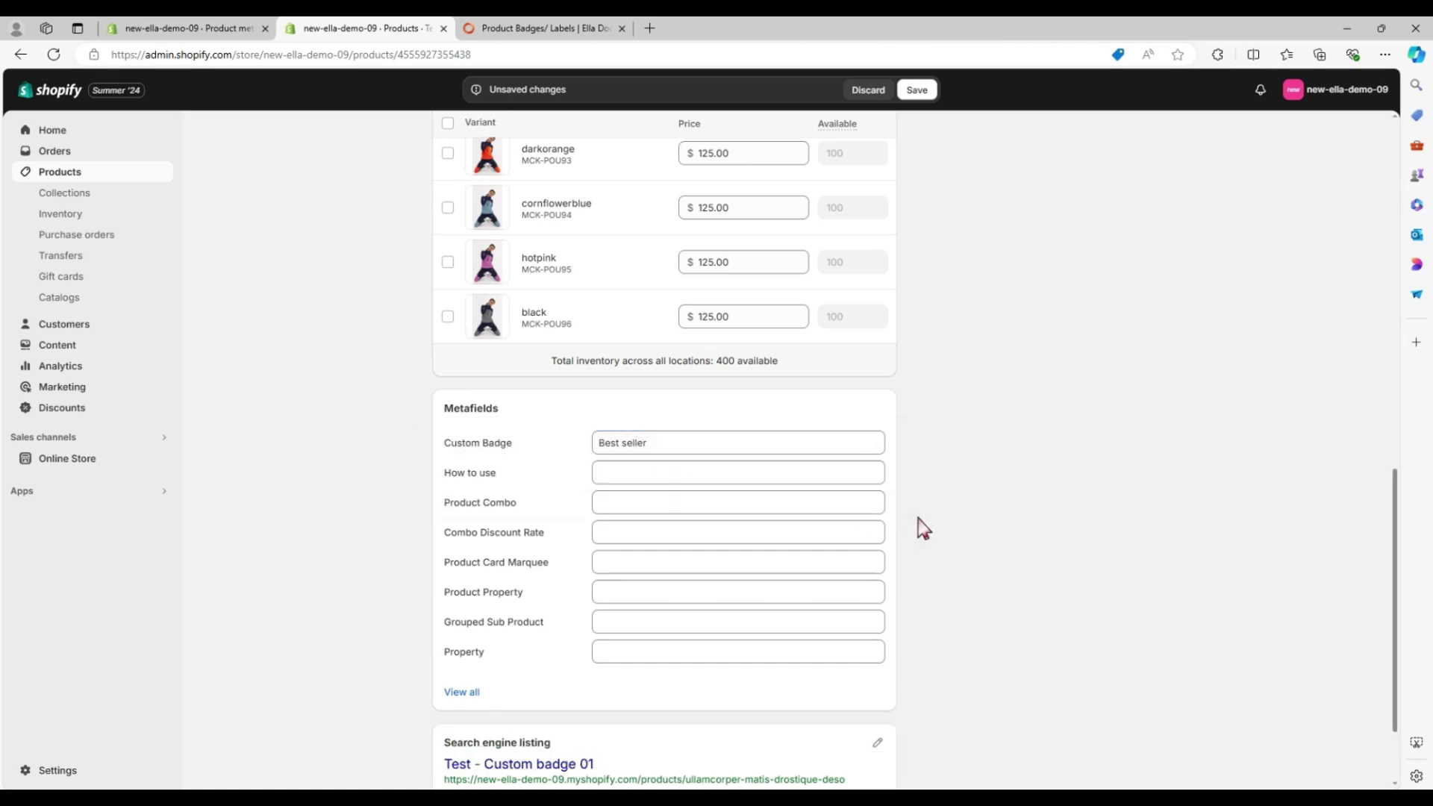
click(917, 90)
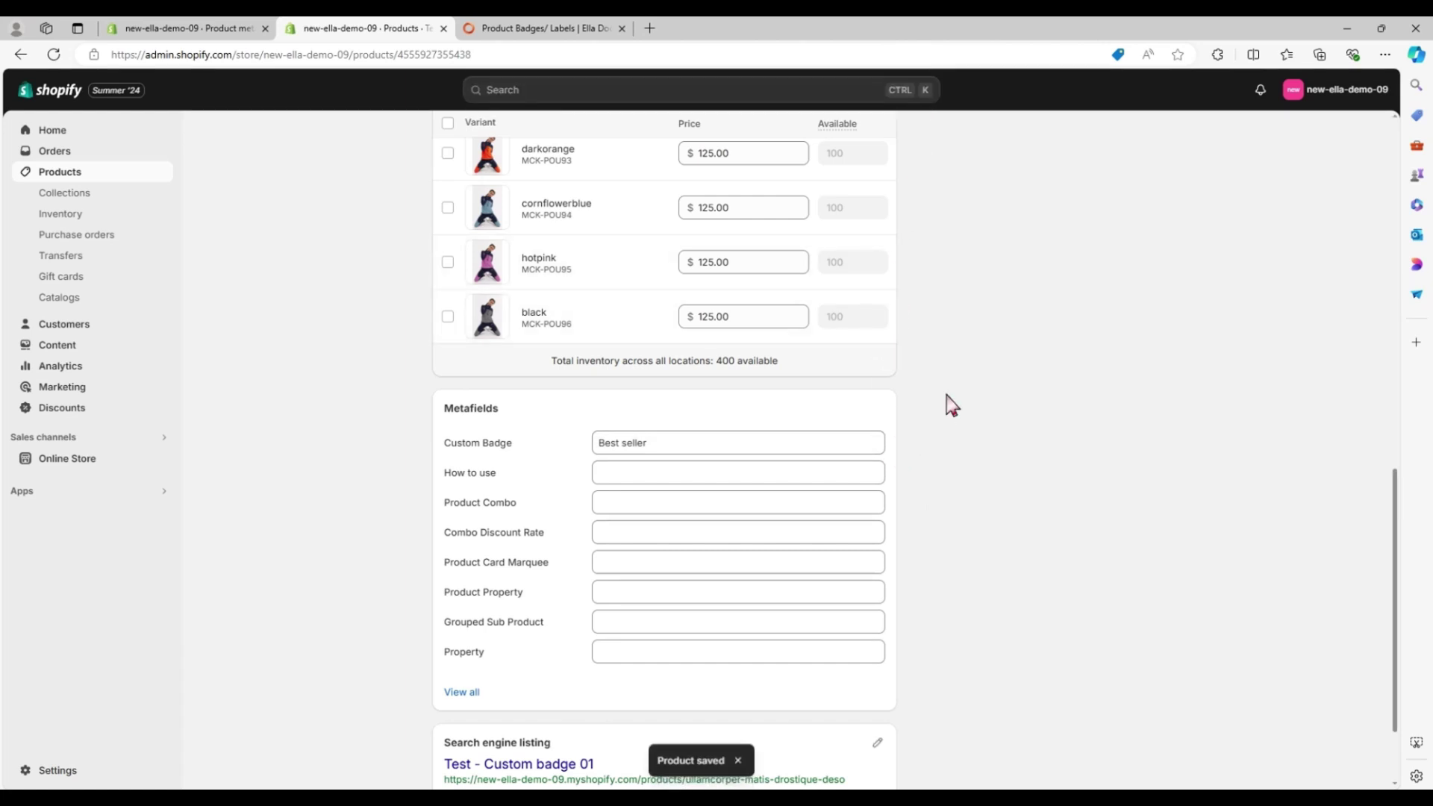
View the product on the storefront to confirm the 'best seller' badge, then return to admin.
scroll(925, 532, up, 12)
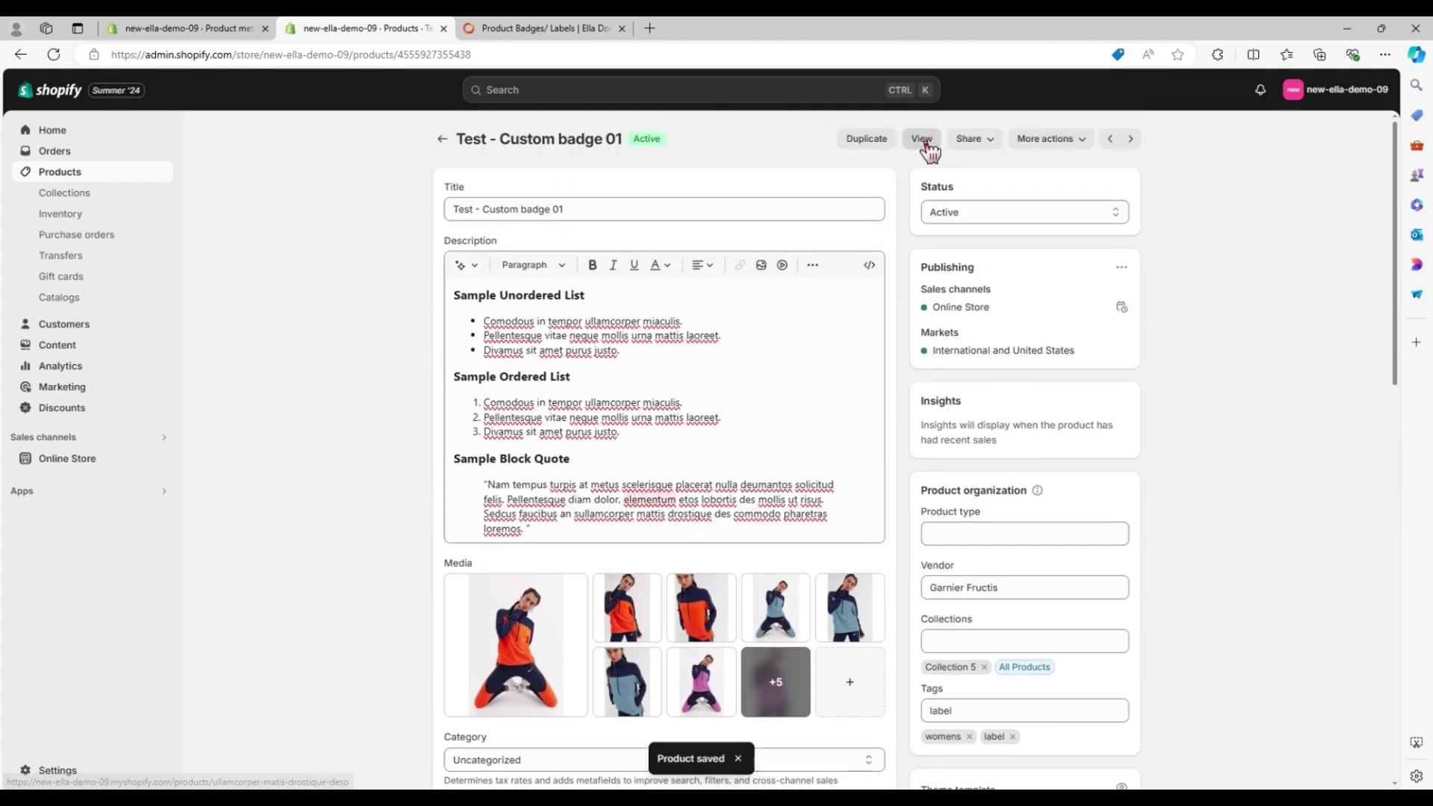
click(924, 141)
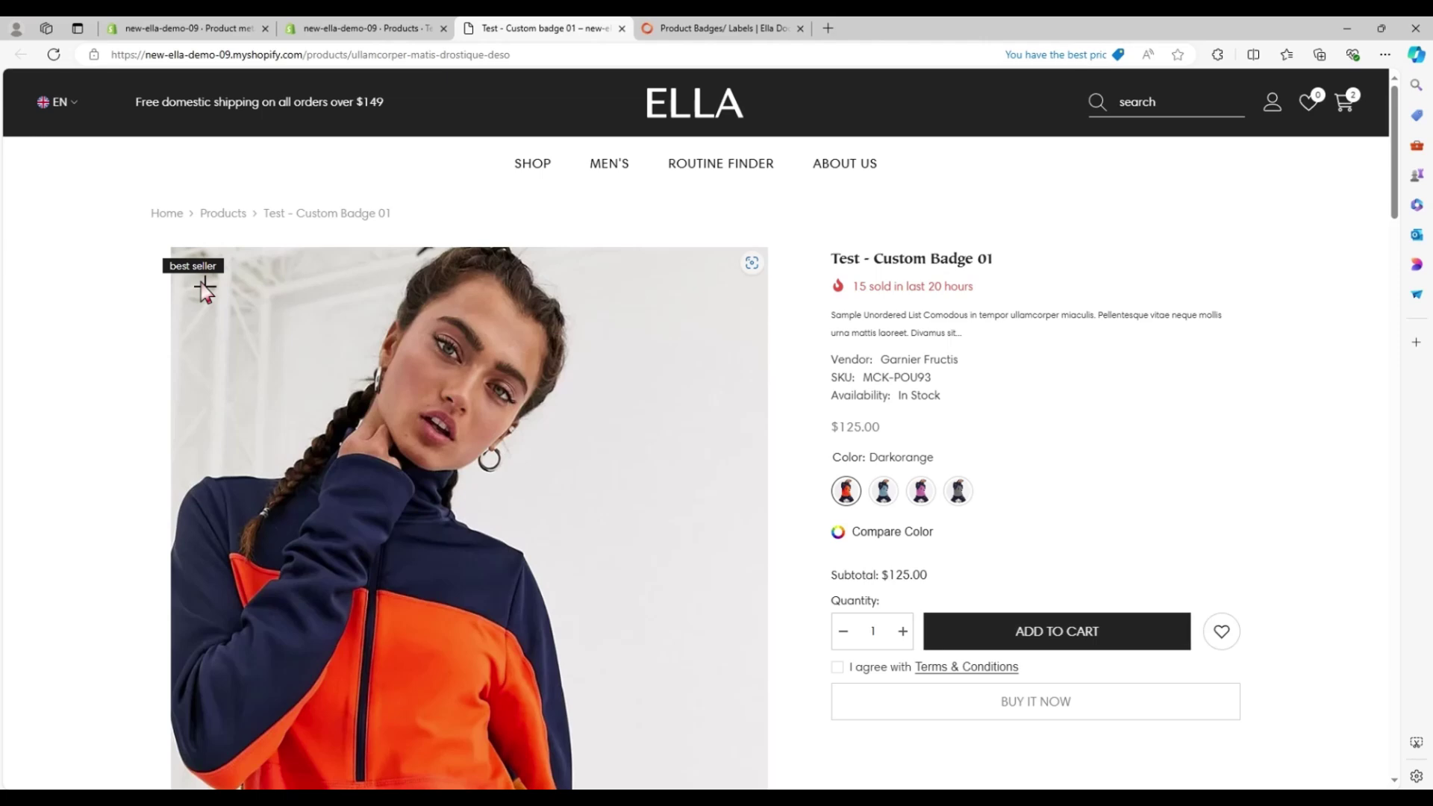
click(367, 27)
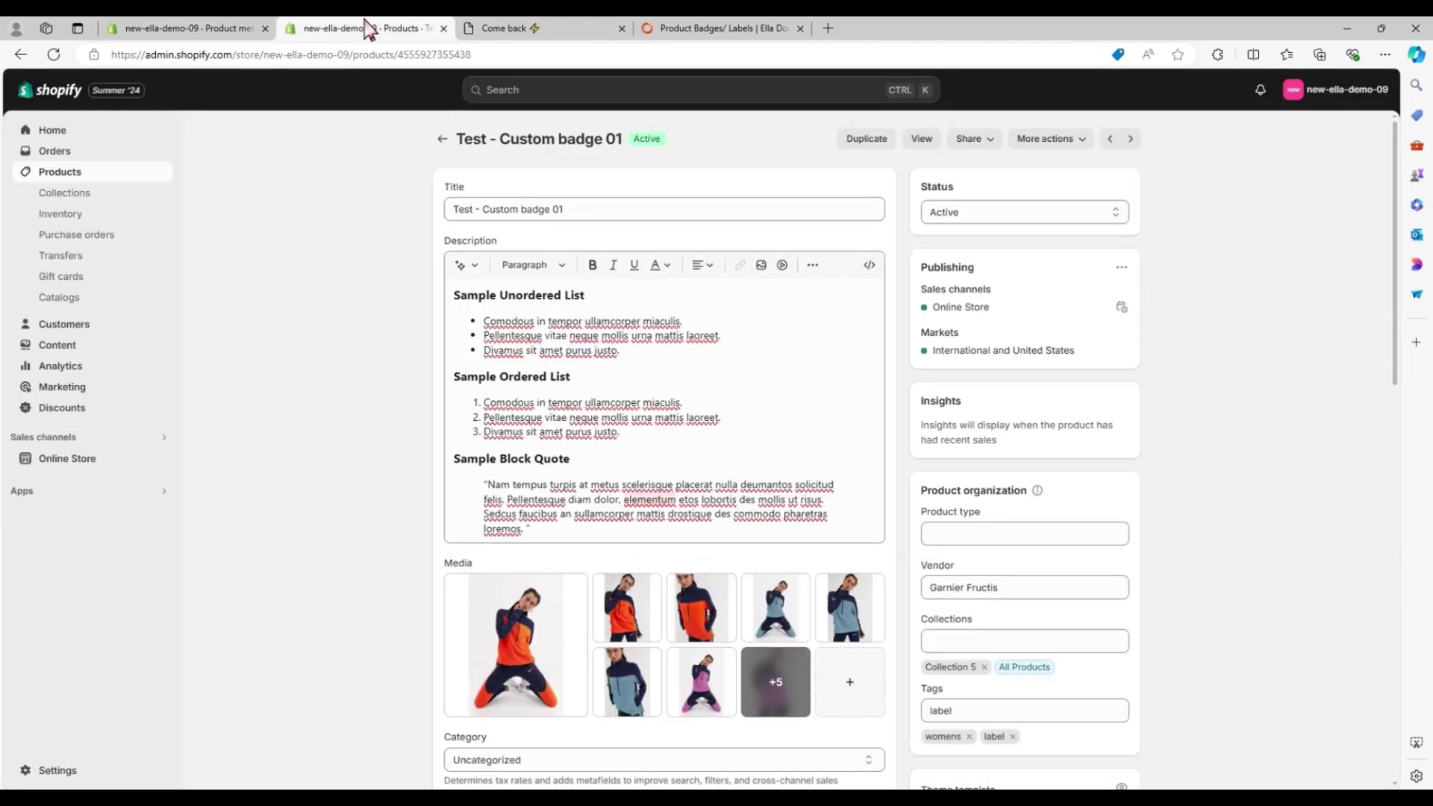
Open Test - Custom badge 02 from the filtered list and tag it 'label'.
click(443, 141)
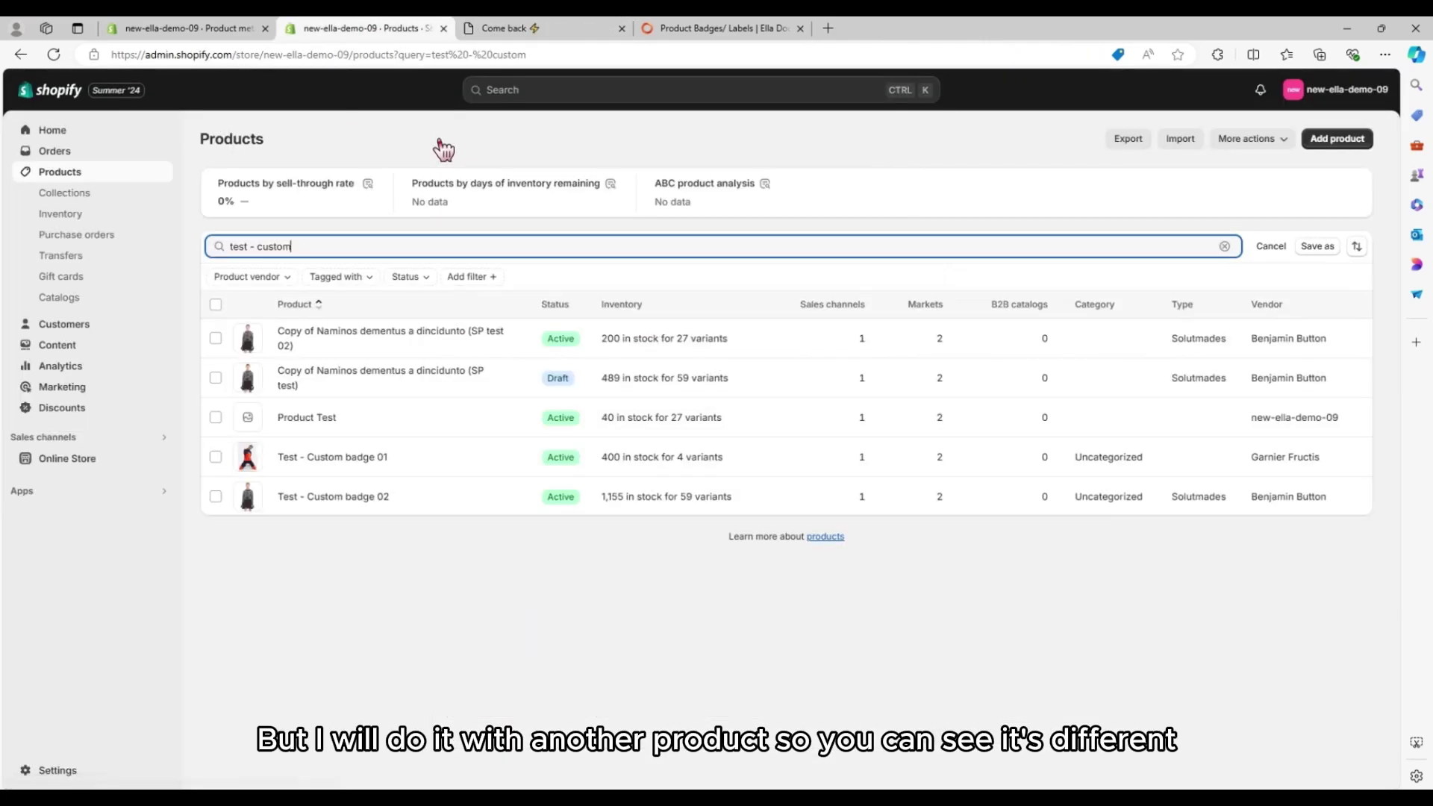
click(347, 500)
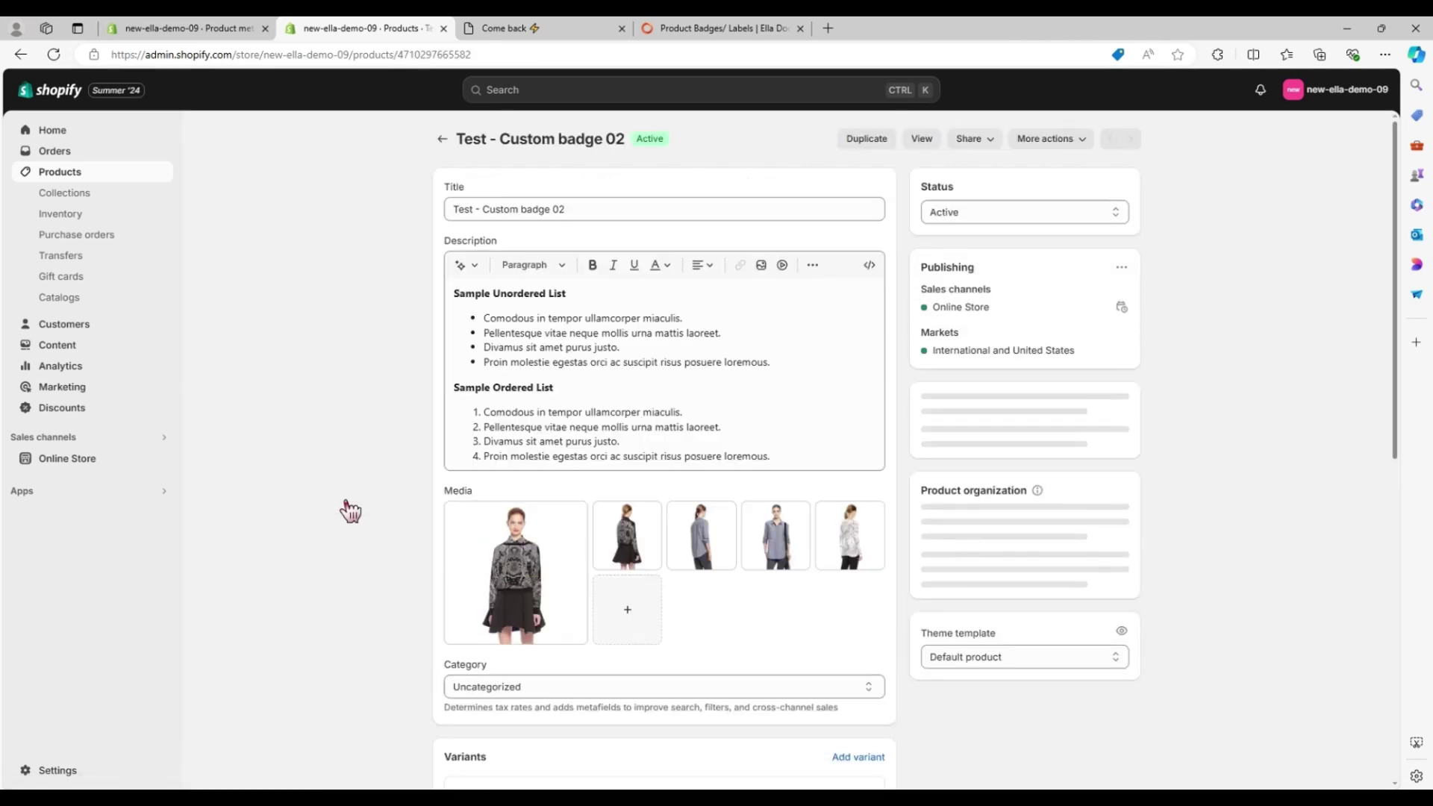
scroll(880, 627, down, 3)
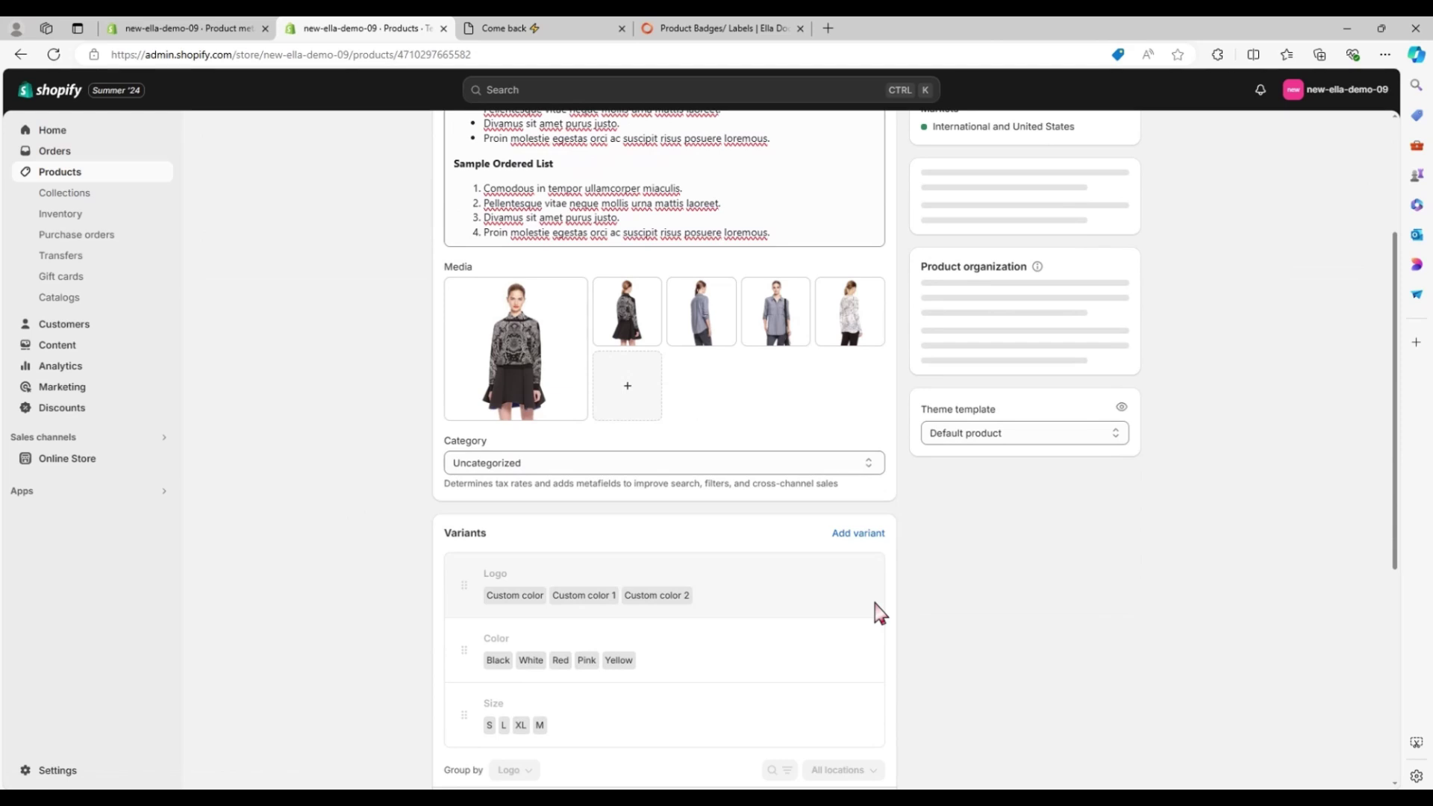
scroll(879, 604, up, 2)
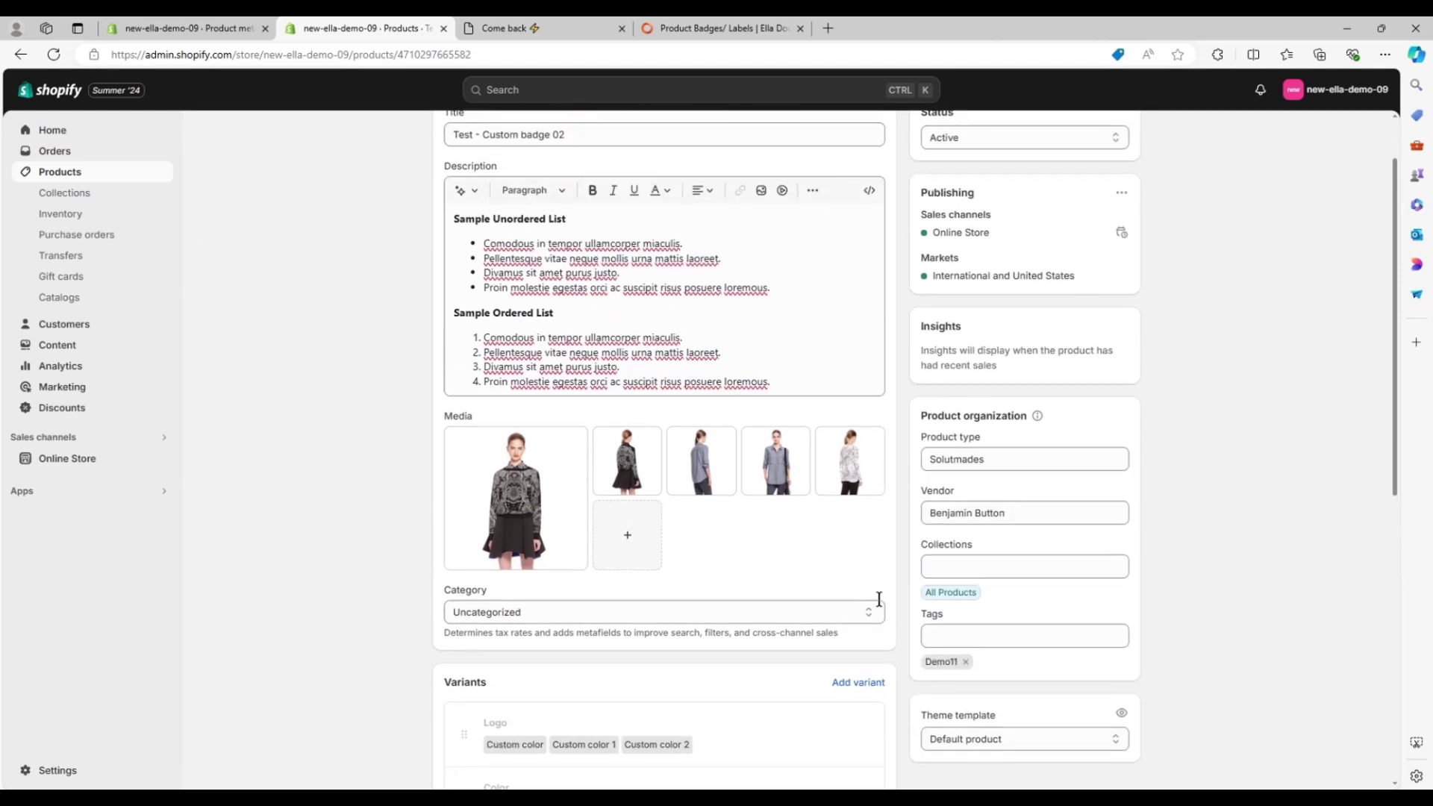
click(952, 636)
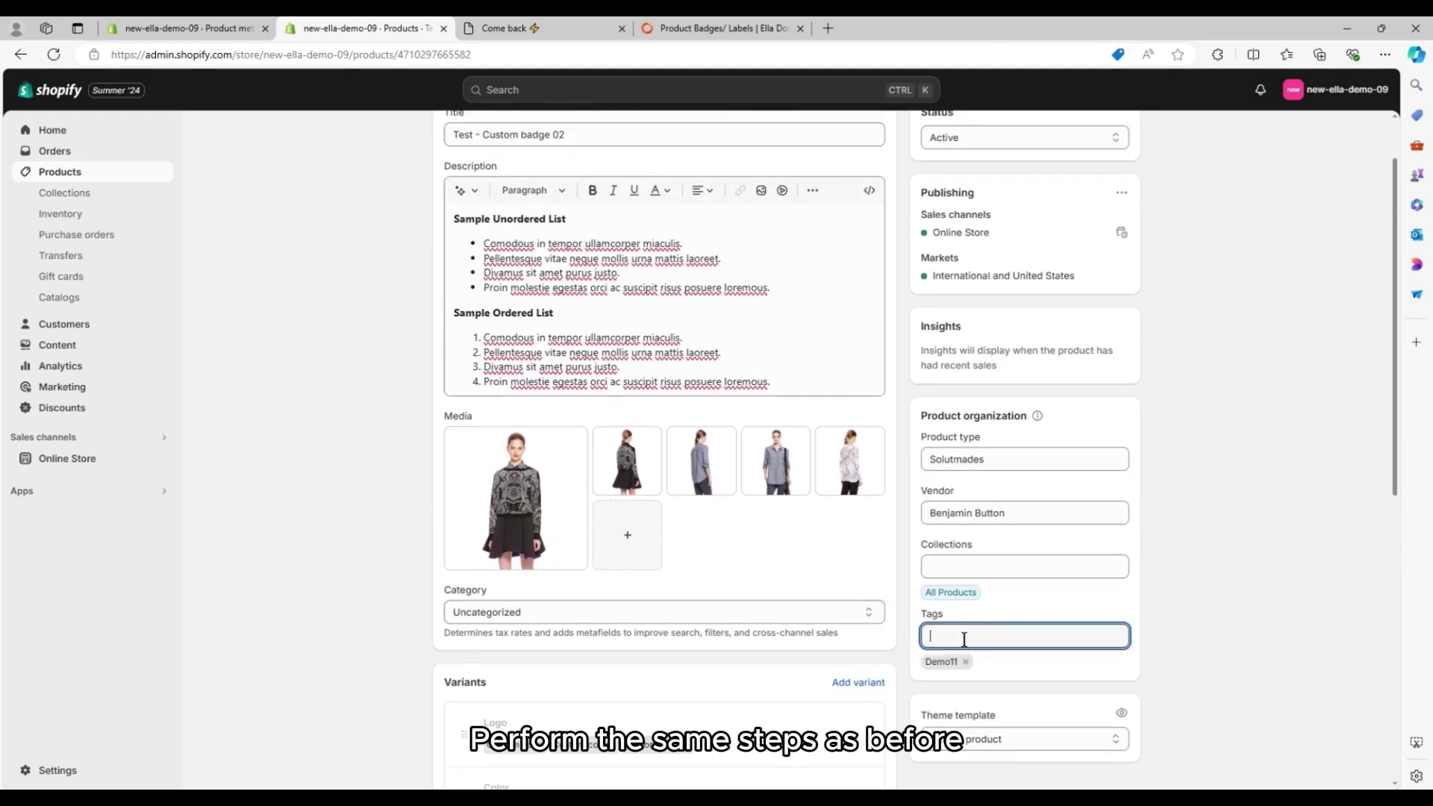
text(label)
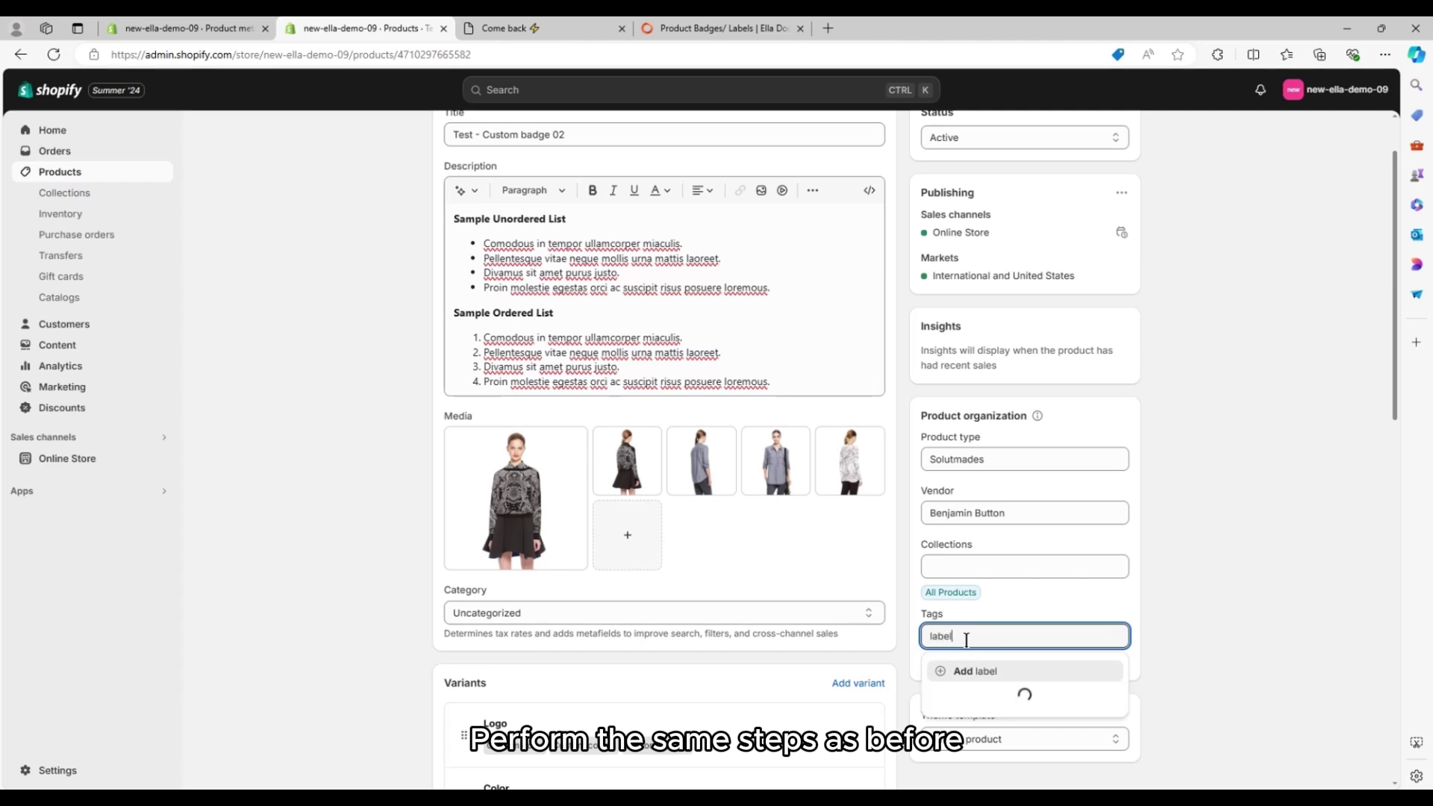
click(992, 676)
click(980, 647)
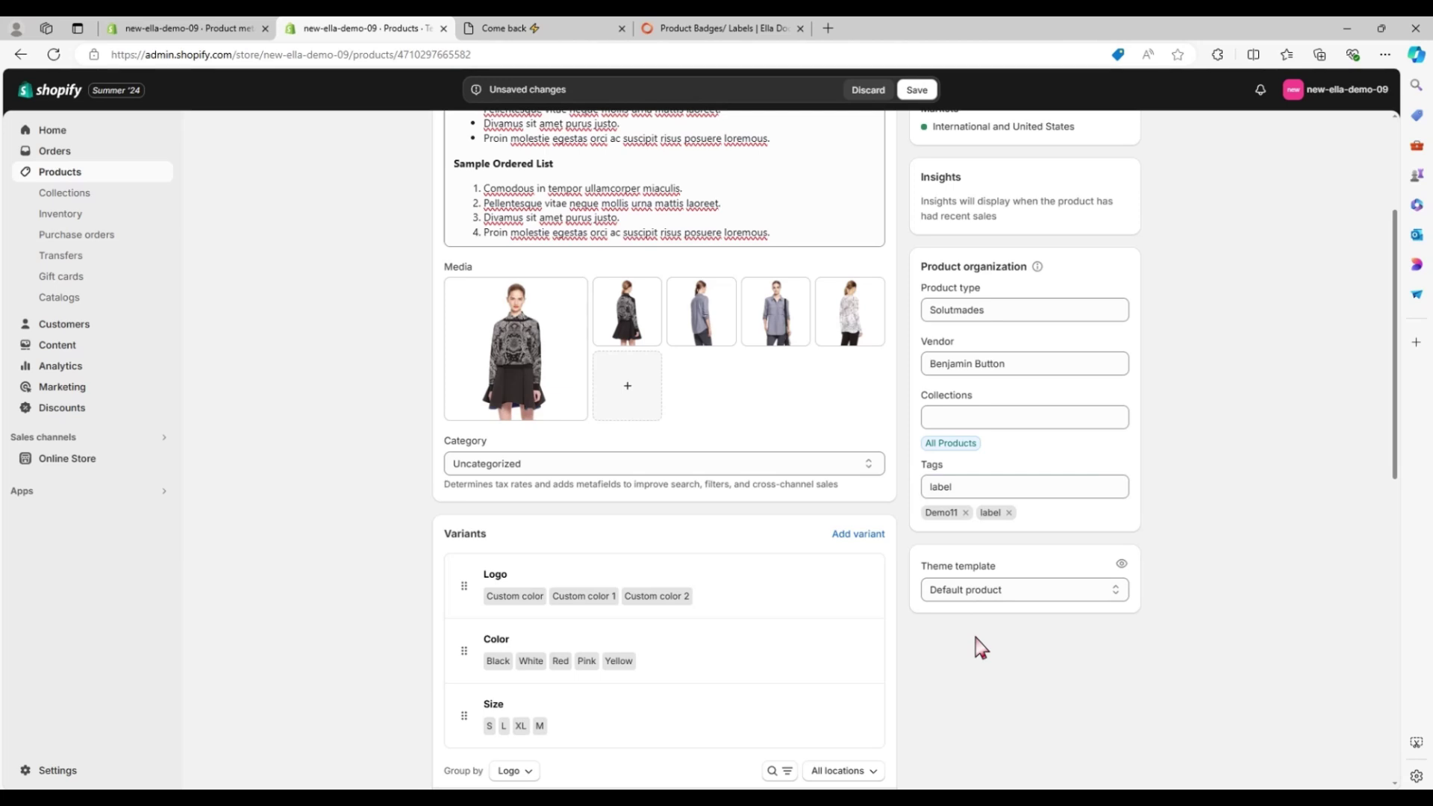
Set its Custom Badge metafield to '- 50%', save, and view it on the storefront.
scroll(754, 651, down, 3)
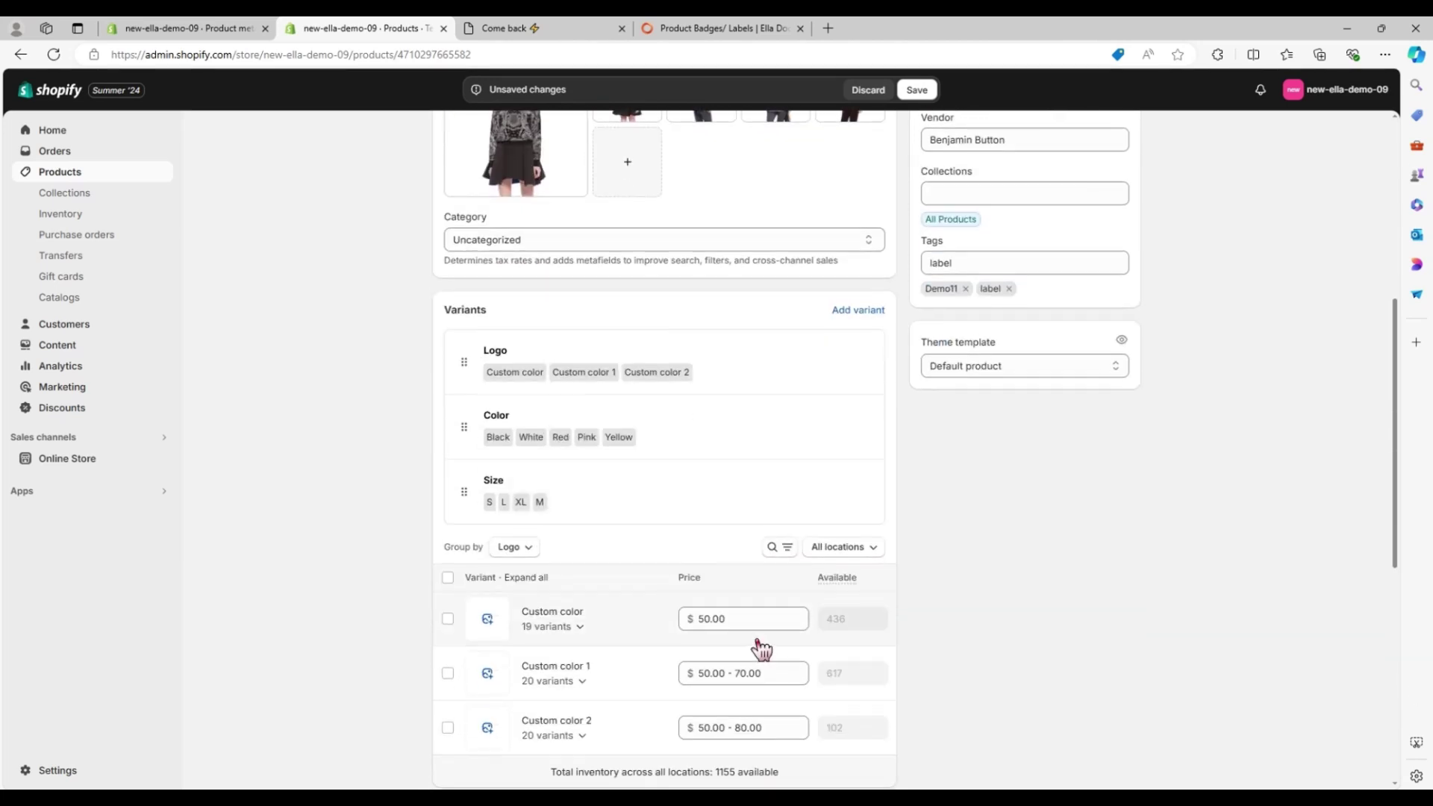
scroll(761, 649, down, 6)
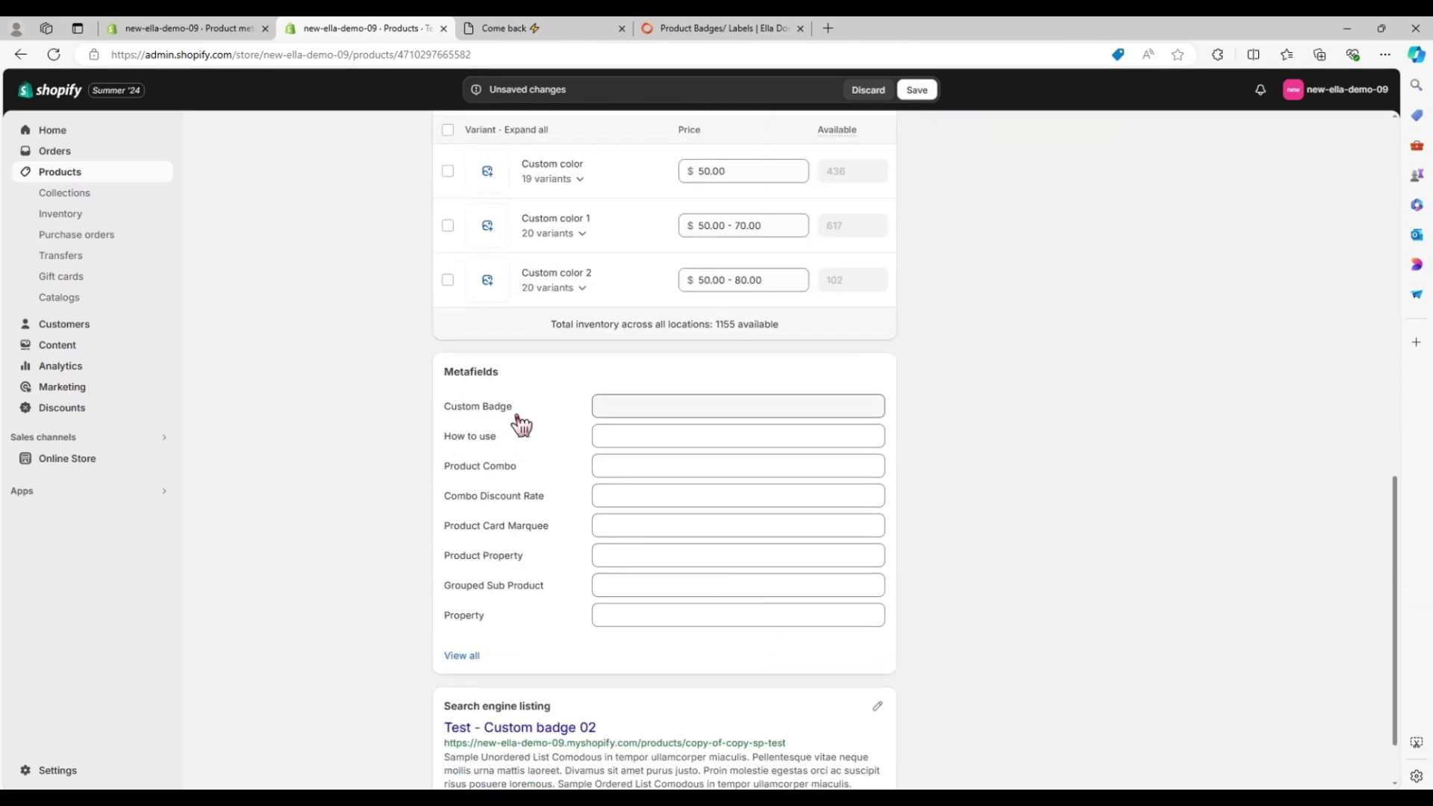
click(632, 409)
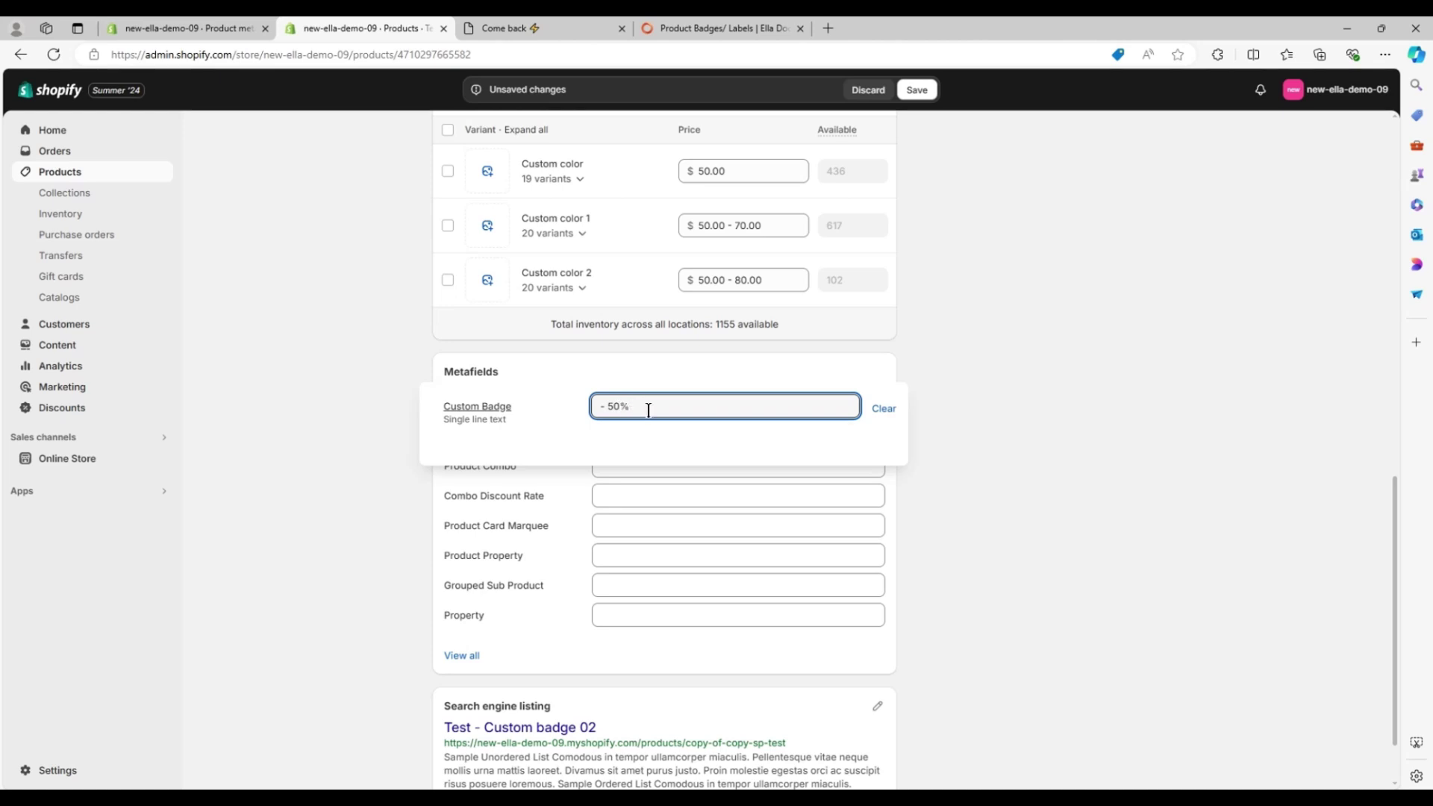
click(951, 528)
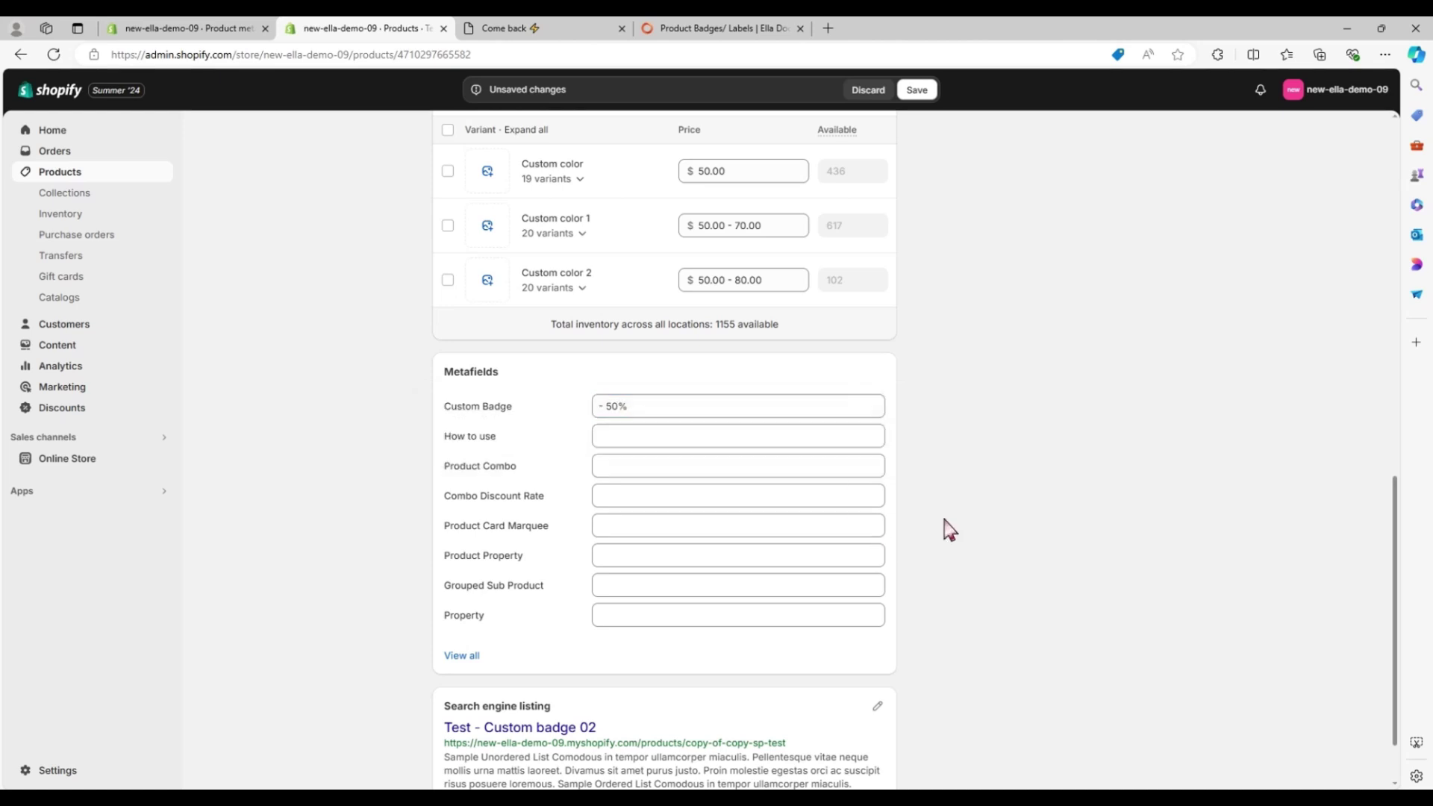
click(917, 91)
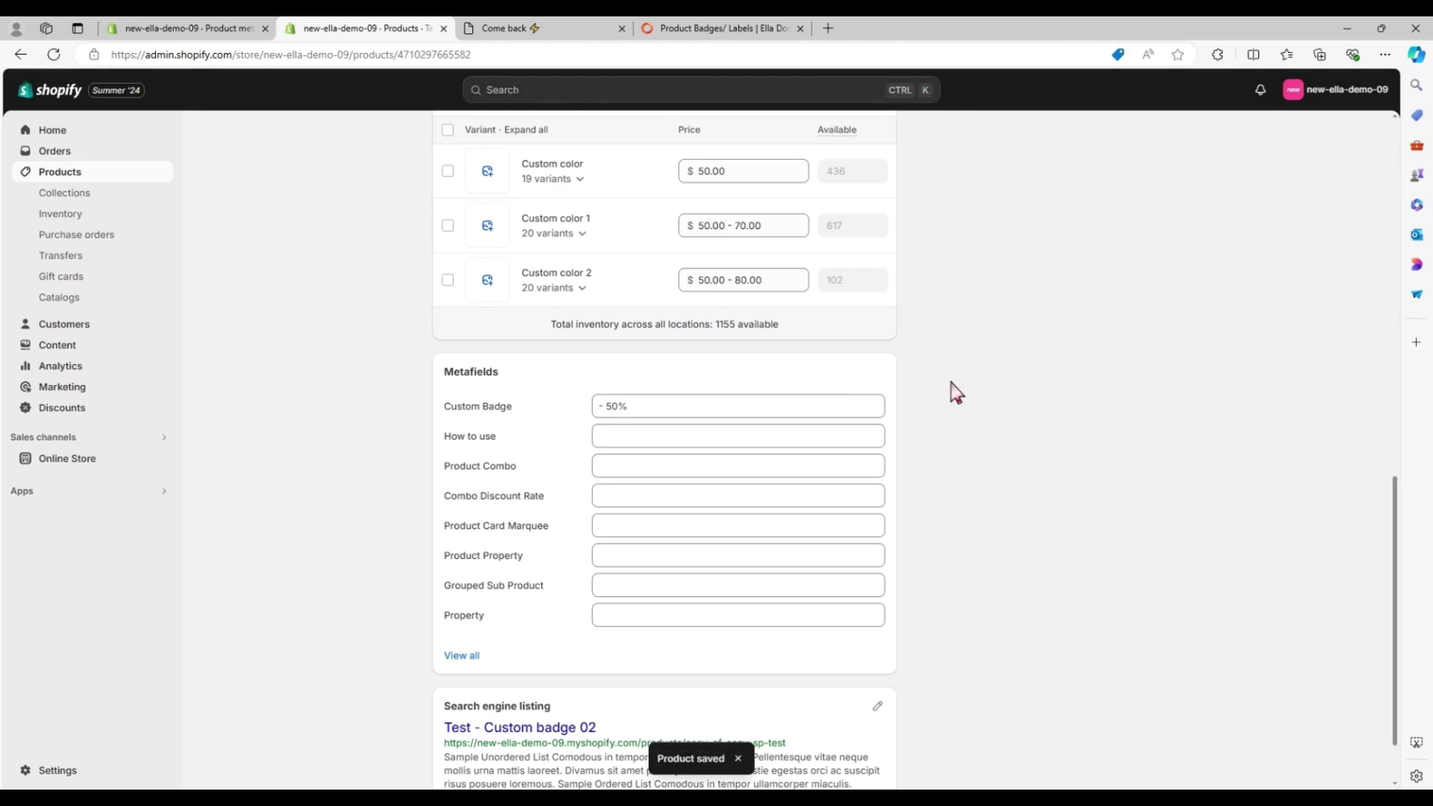
scroll(950, 390, up, 8)
scroll(955, 390, up, 6)
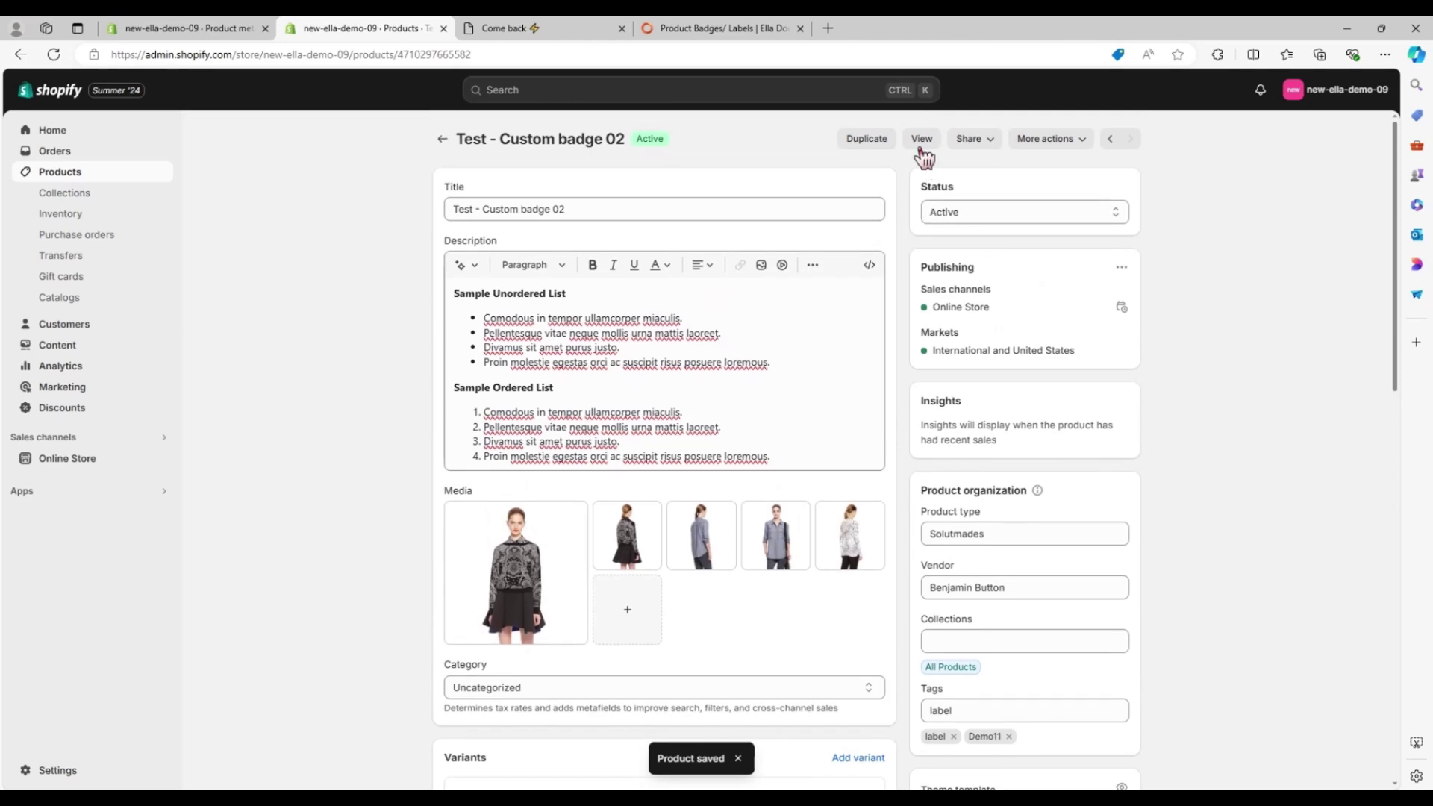
click(922, 140)
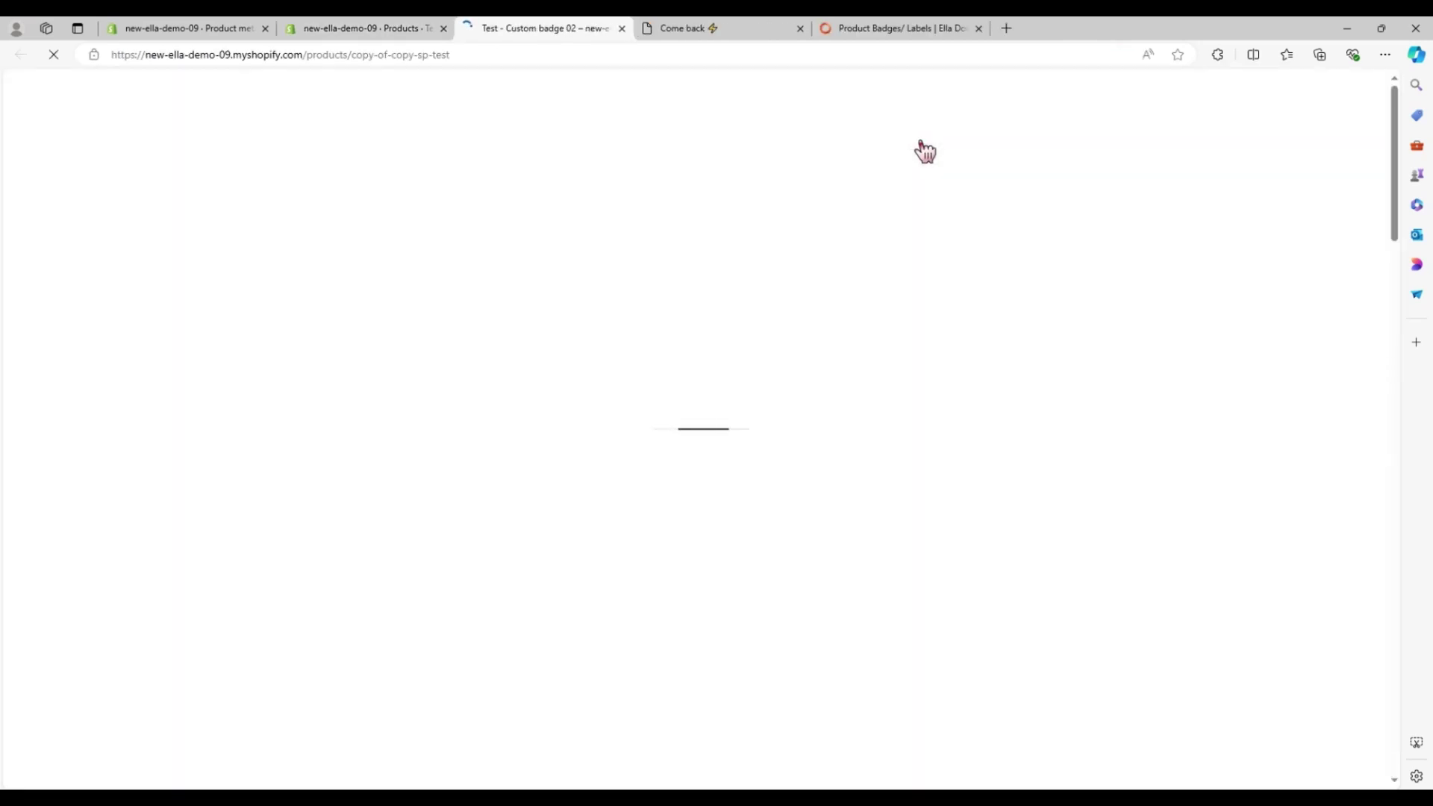